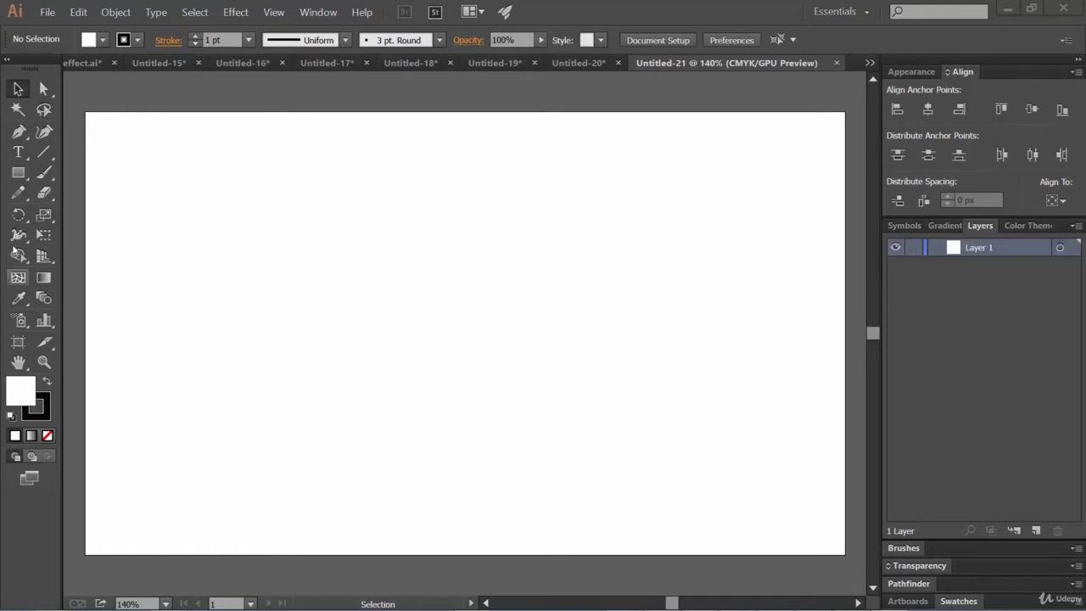
- Draw a square near the artboard's upper-left corner and fill it with orange
click(18, 172)
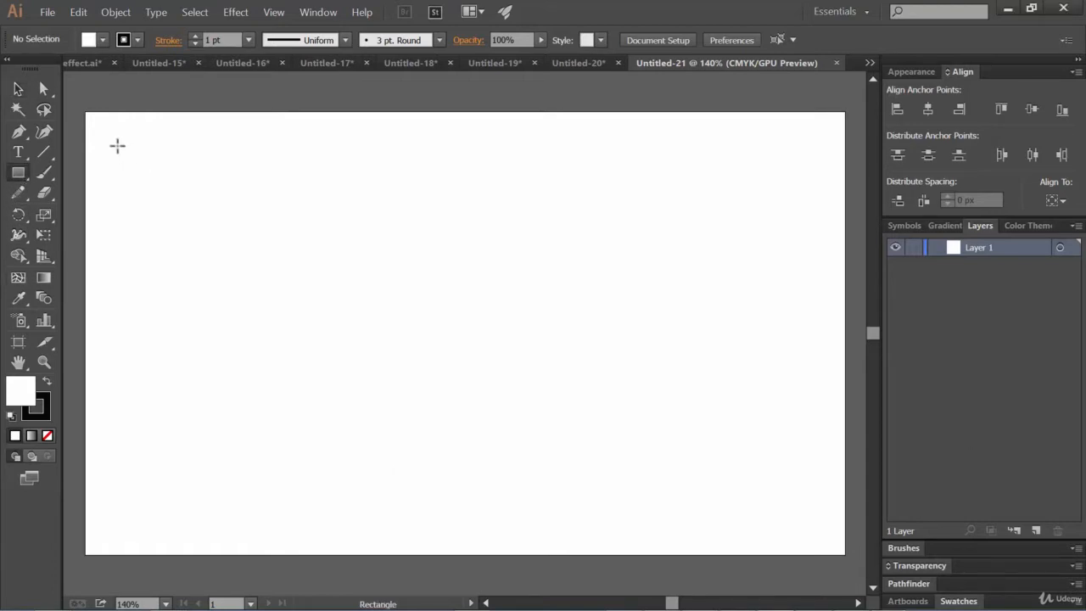
drag(117, 147, 210, 239)
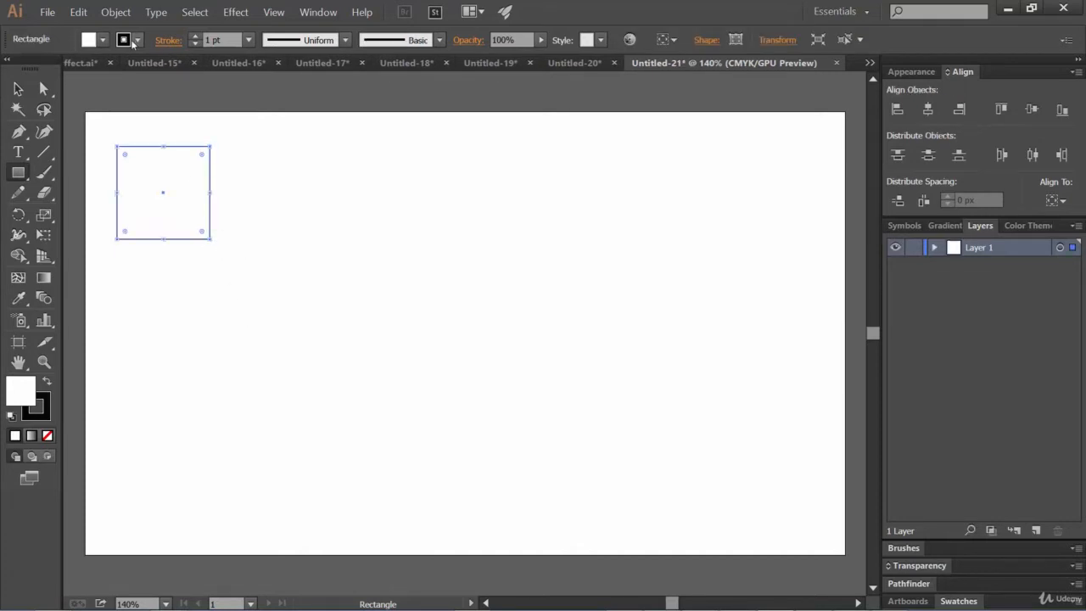
click(101, 41)
click(153, 68)
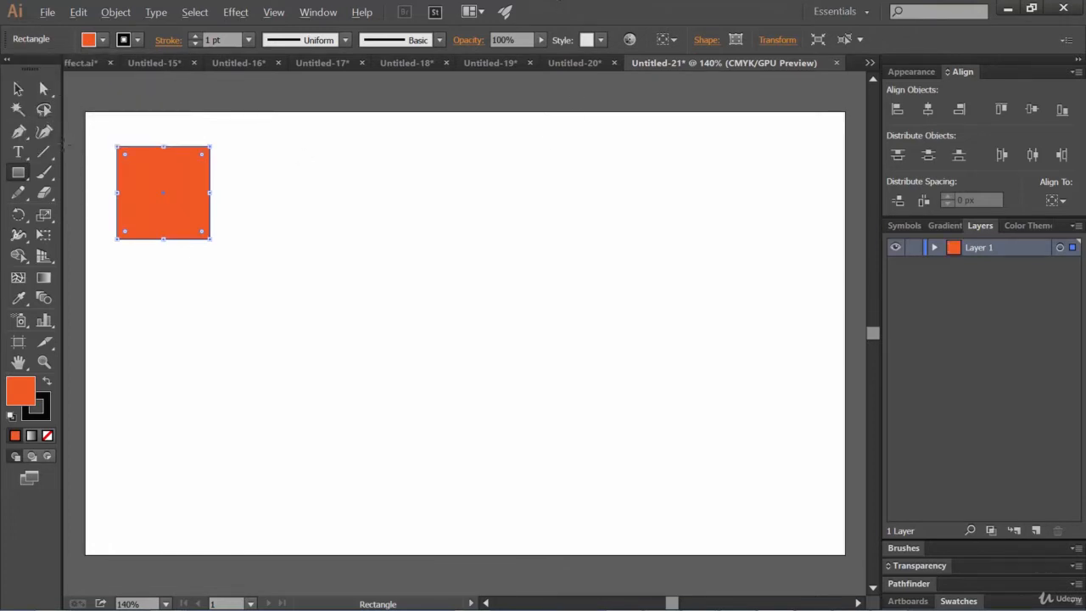
- Duplicate the orange square four times to form a row of five across the artboard's upper area
click(18, 88)
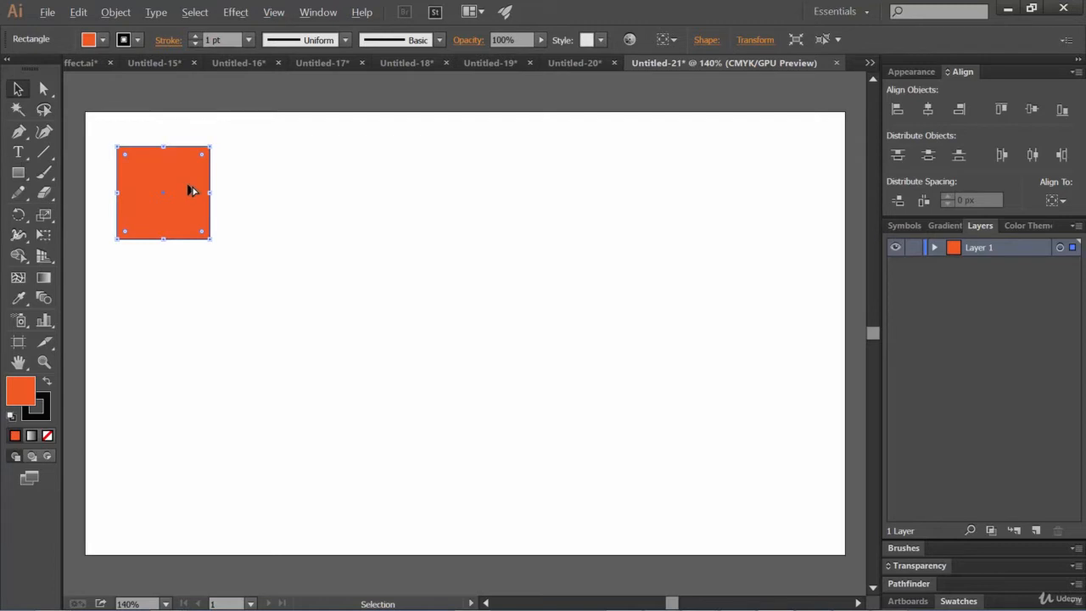
drag(204, 190, 475, 252)
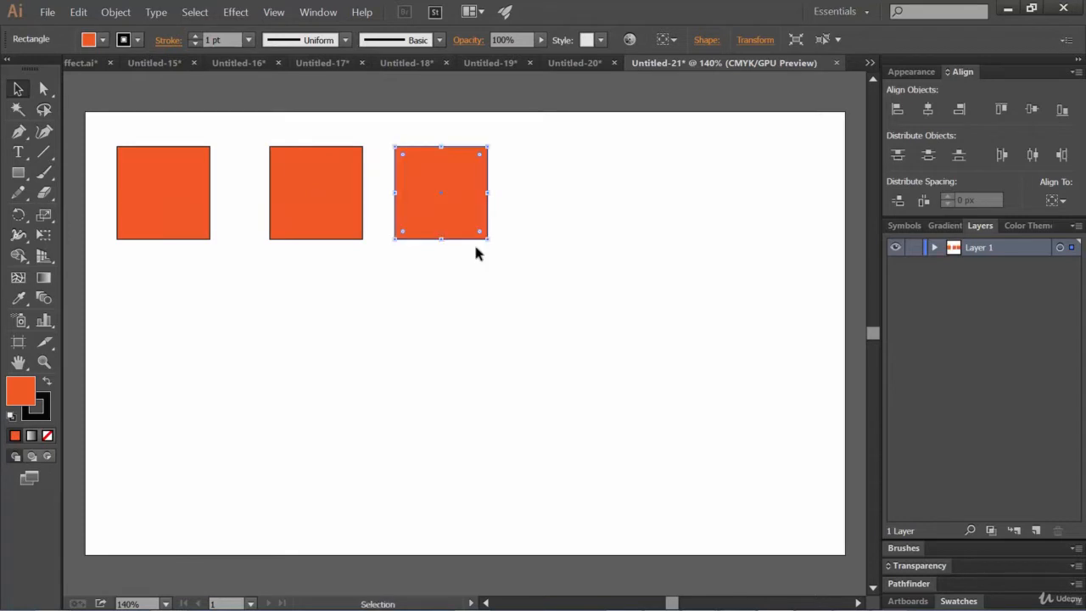
drag(456, 196, 736, 182)
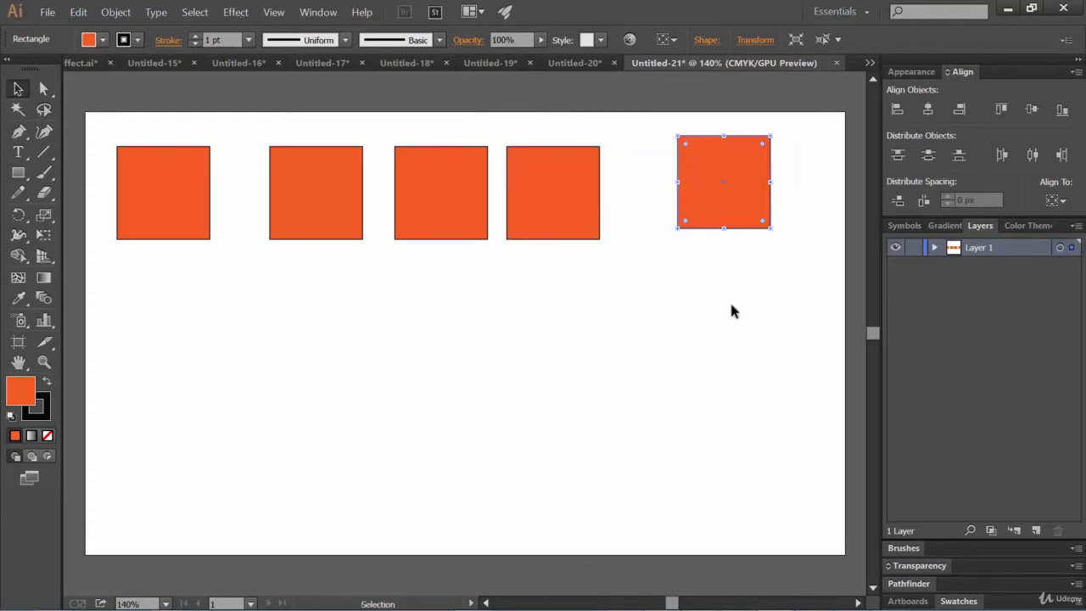
- Offset the second square up and the fourth square down to make the row uneven, and clear the selection
drag(318, 186, 310, 171)
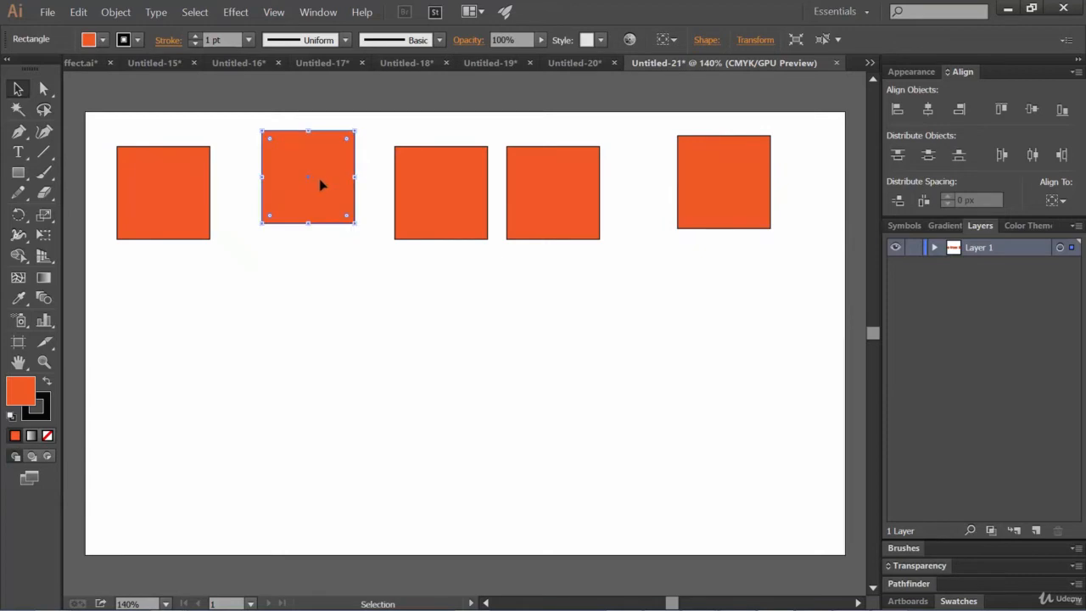
drag(585, 212, 628, 230)
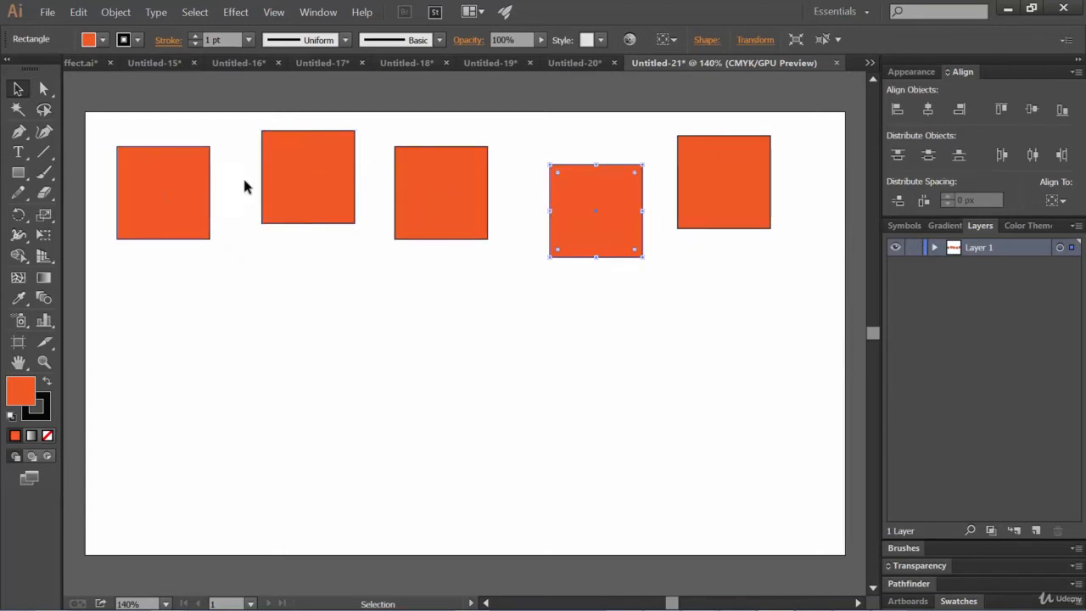
click(788, 321)
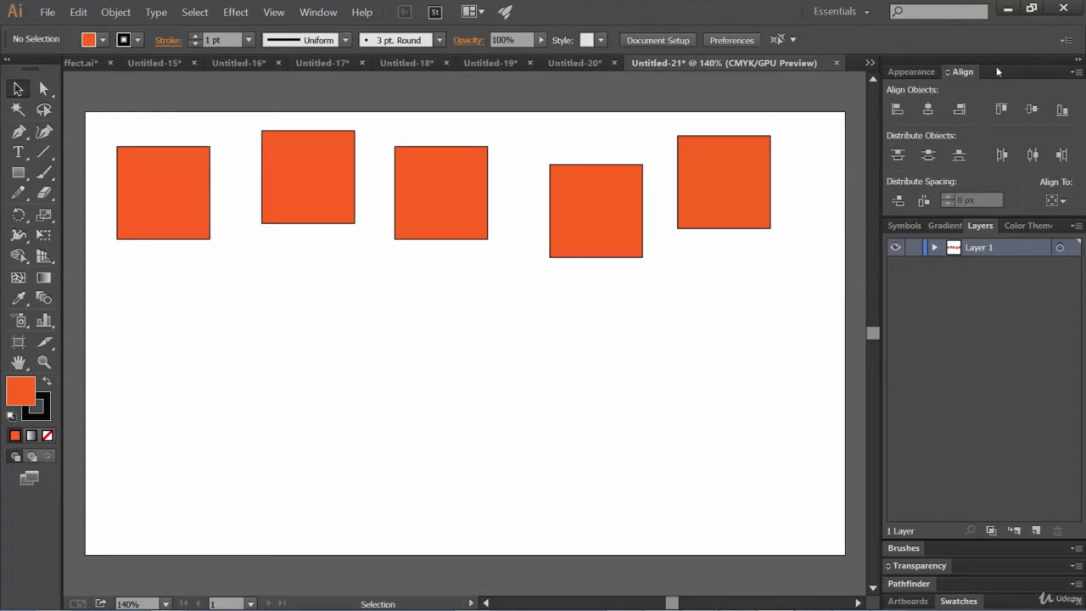
- Float the Align controls over the artboard, review the Align To options, and place the controls beside the squares
drag(963, 72, 442, 323)
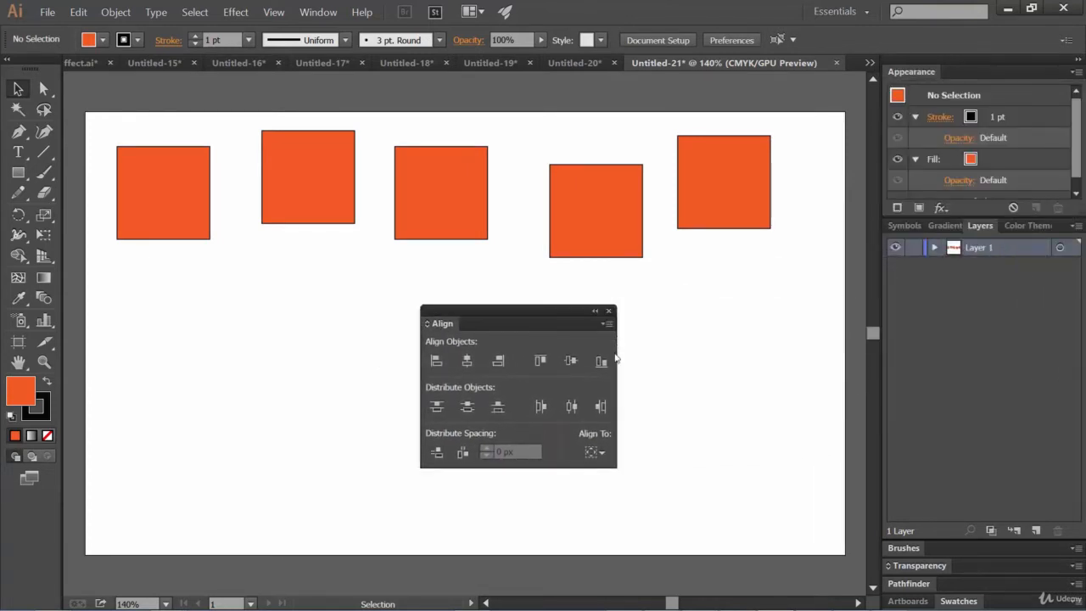
drag(525, 318, 524, 308)
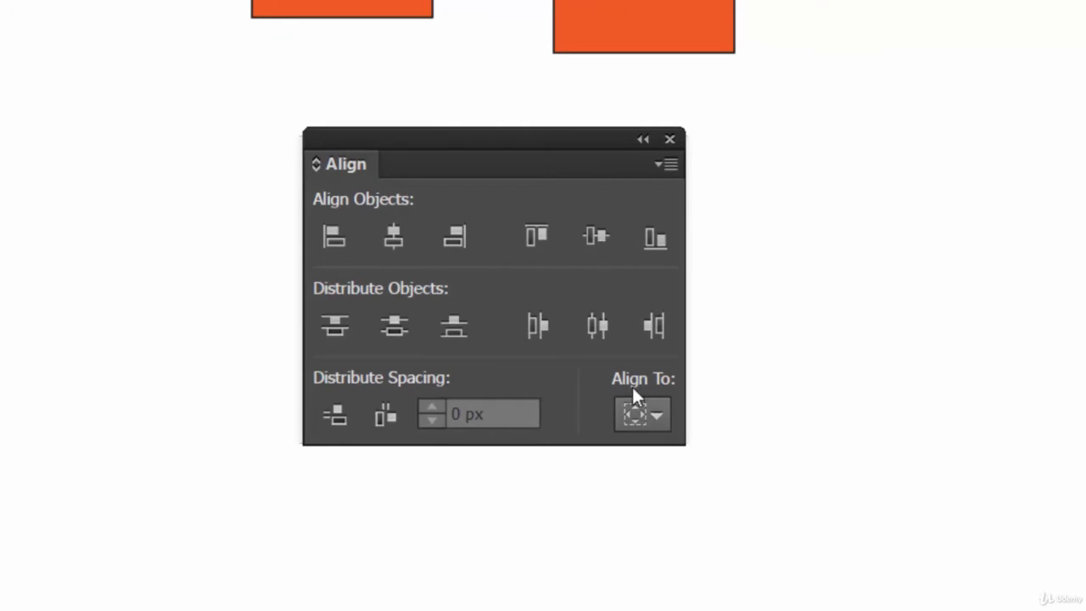
click(655, 416)
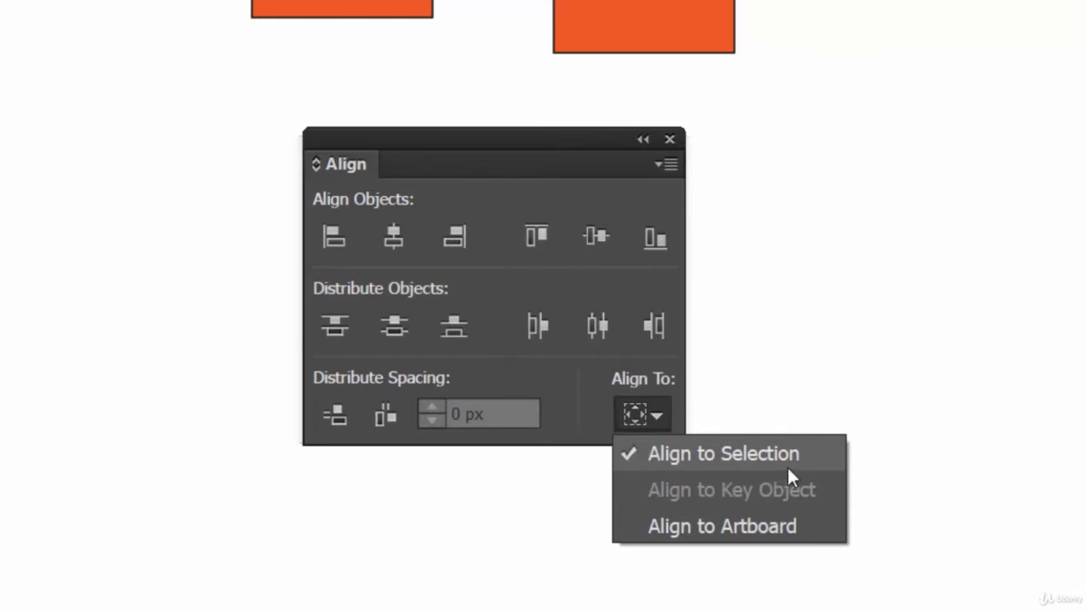
click(523, 164)
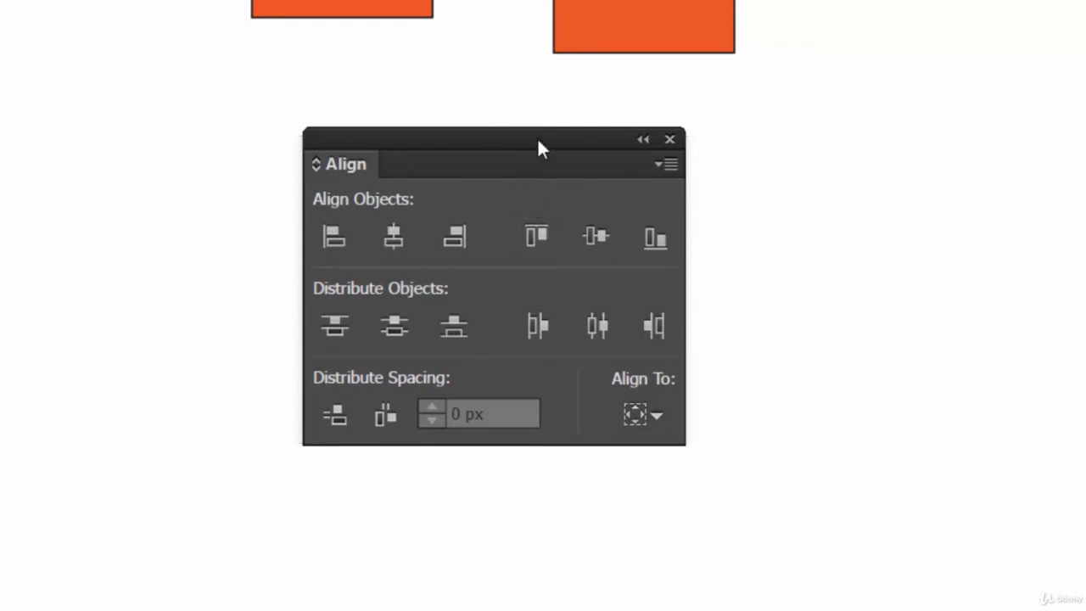
drag(537, 145, 1081, 246)
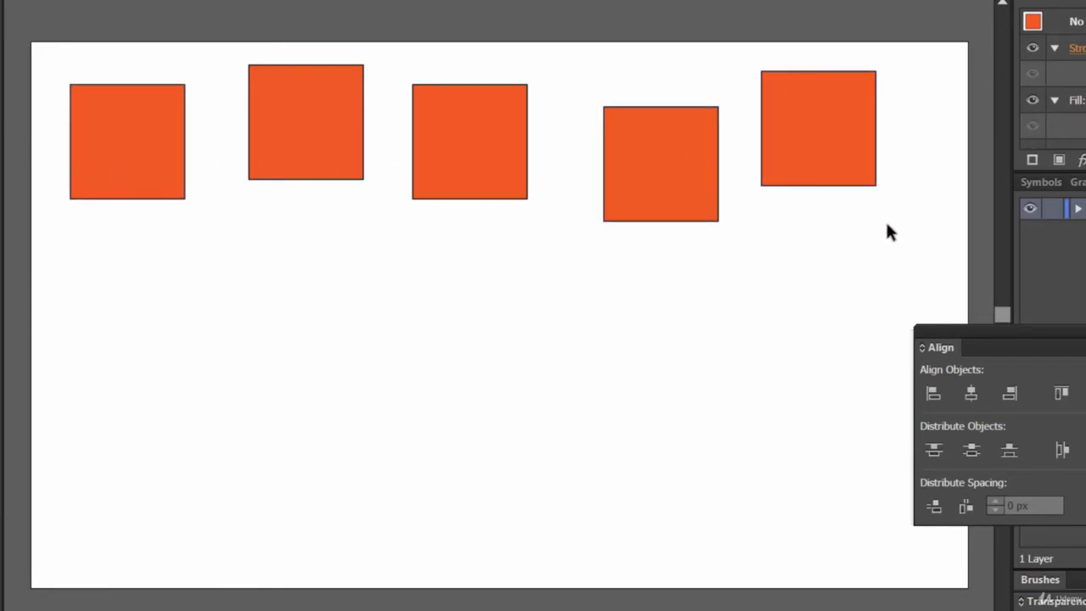
- Select all five squares, distribute them horizontally by their centers, and align their vertical centers
drag(810, 174, 135, 139)
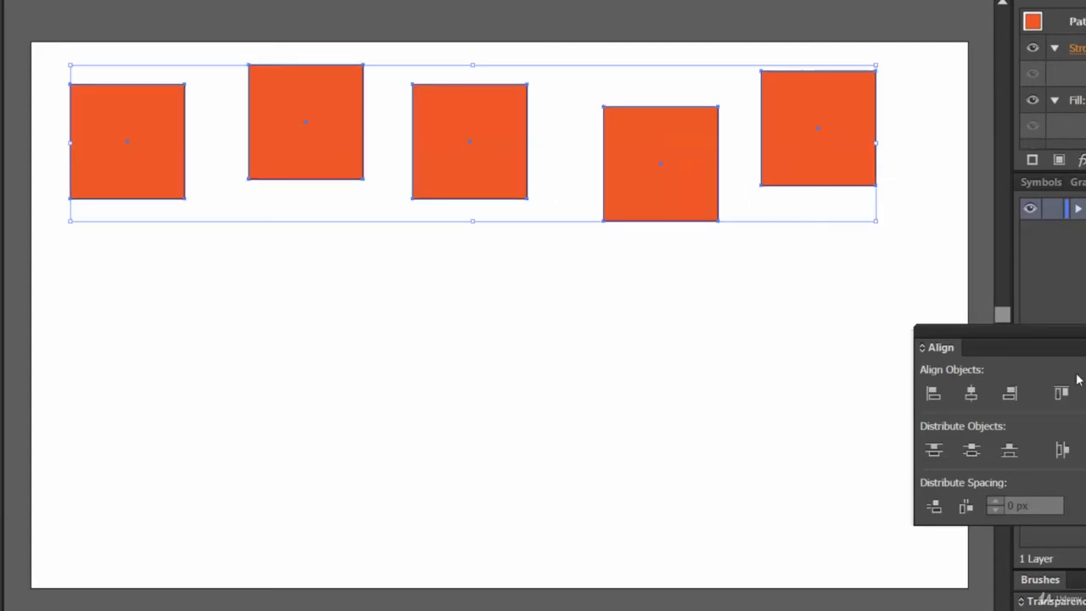
drag(1074, 333, 965, 253)
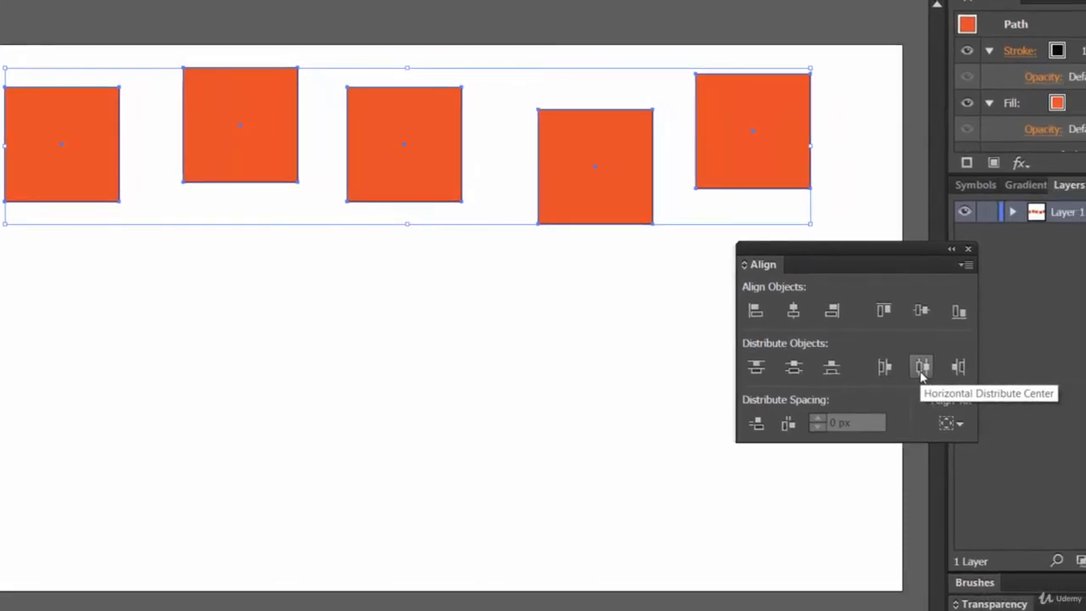
click(921, 374)
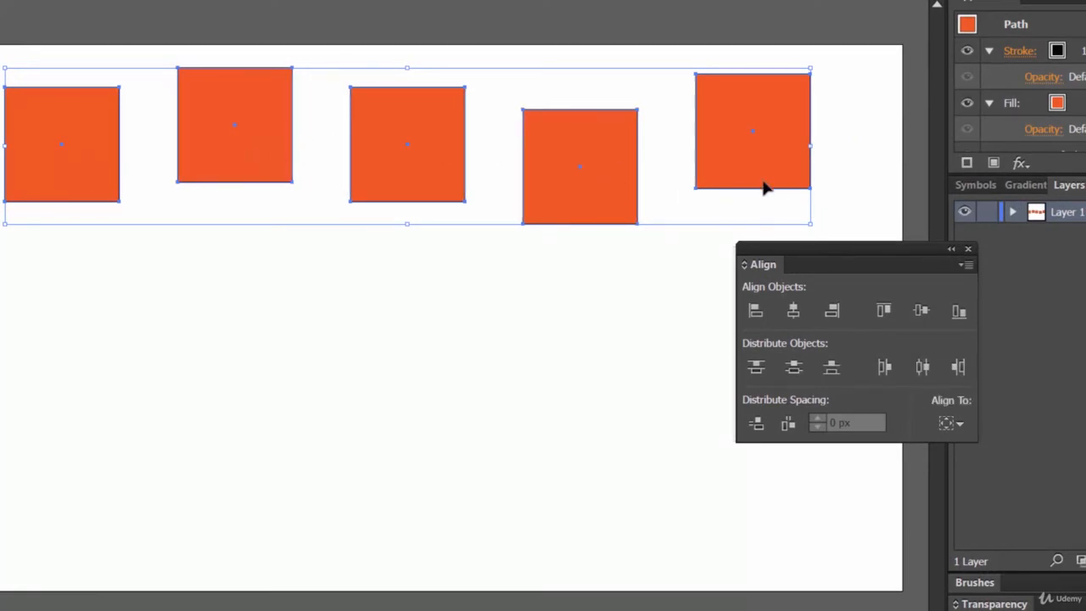
click(921, 314)
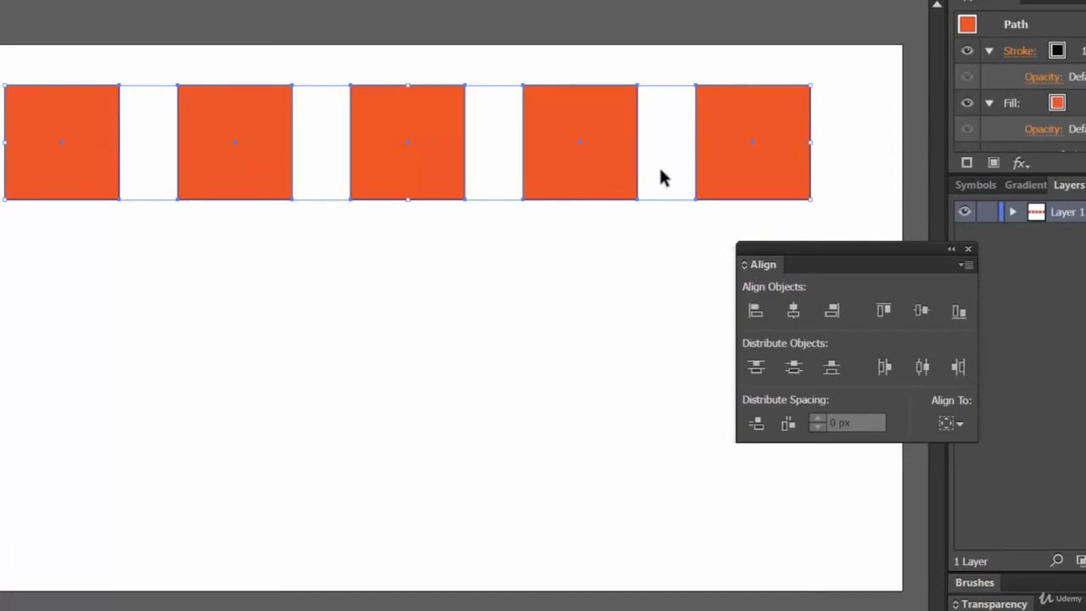
- Try aligning all five squares to their left edges, and undo the alignment
drag(841, 255, 772, 257)
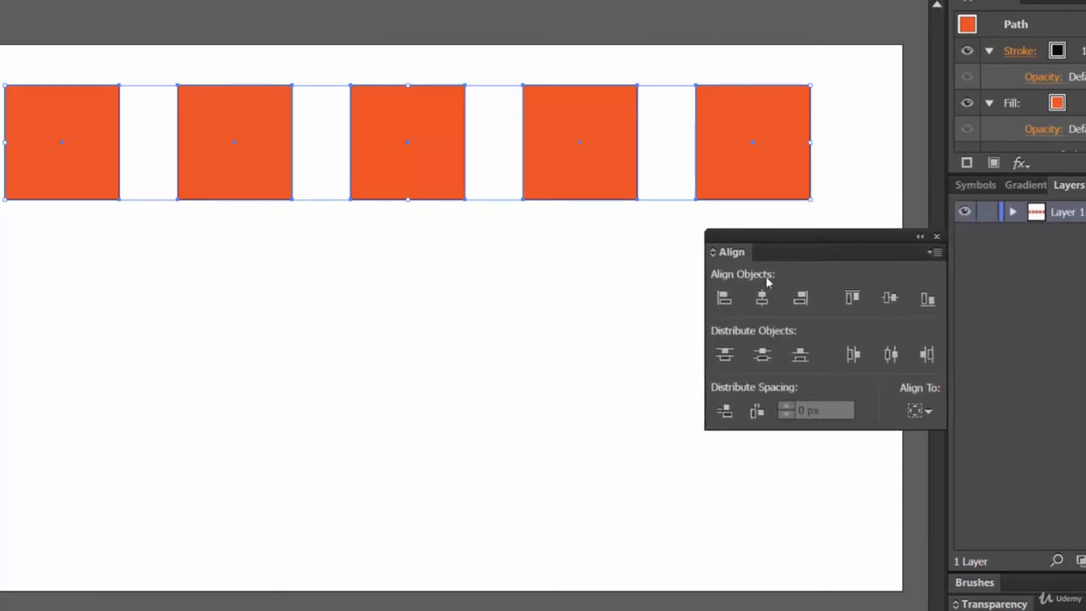
click(724, 299)
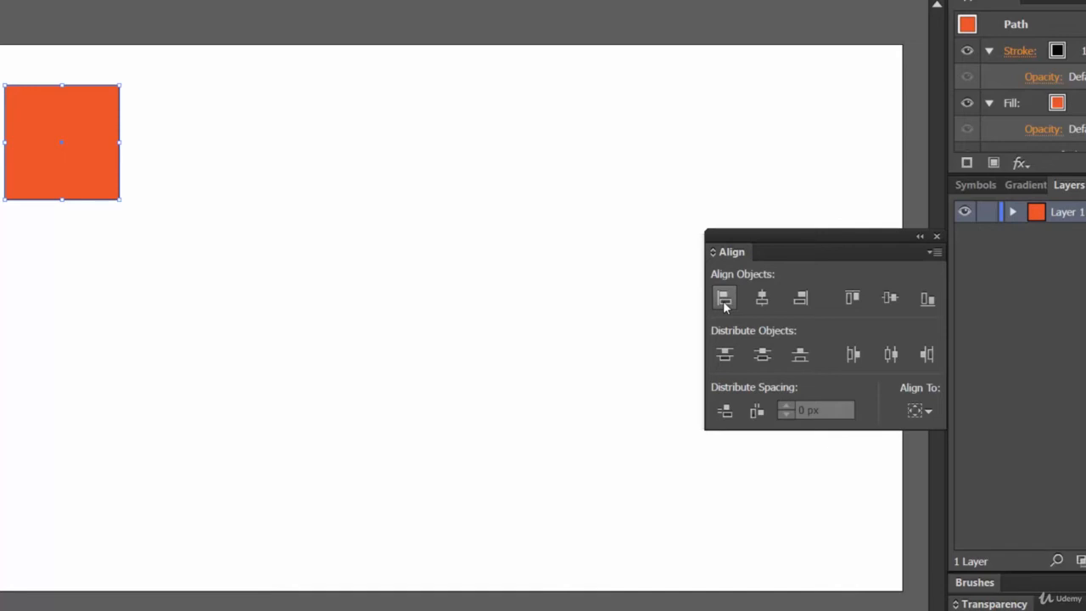
key(ctrl+z)
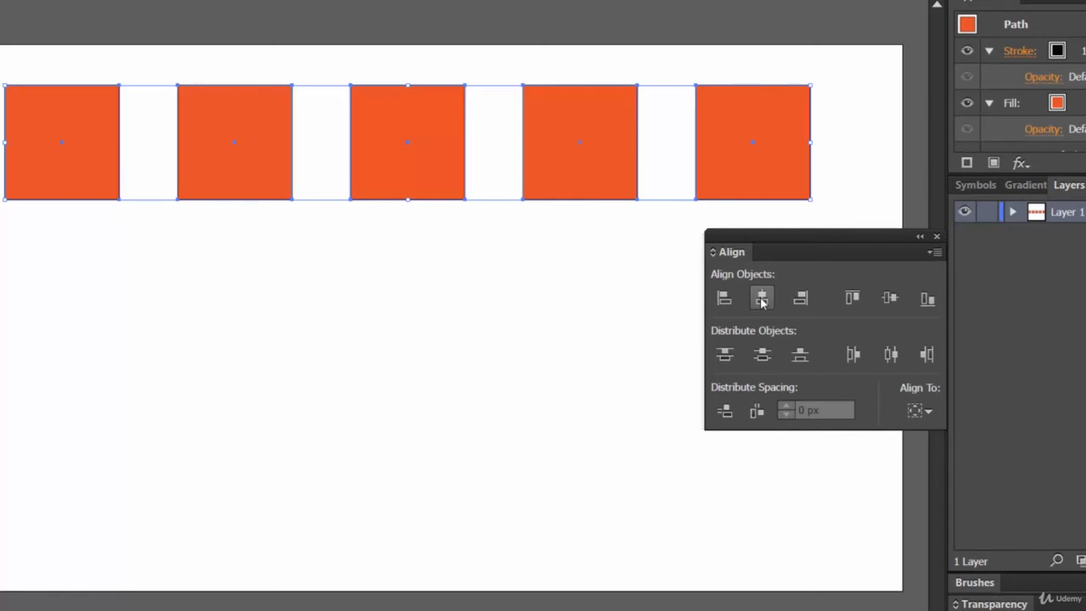
- Duplicate the first square of the row three times downward as a staggered column
click(123, 282)
click(83, 165)
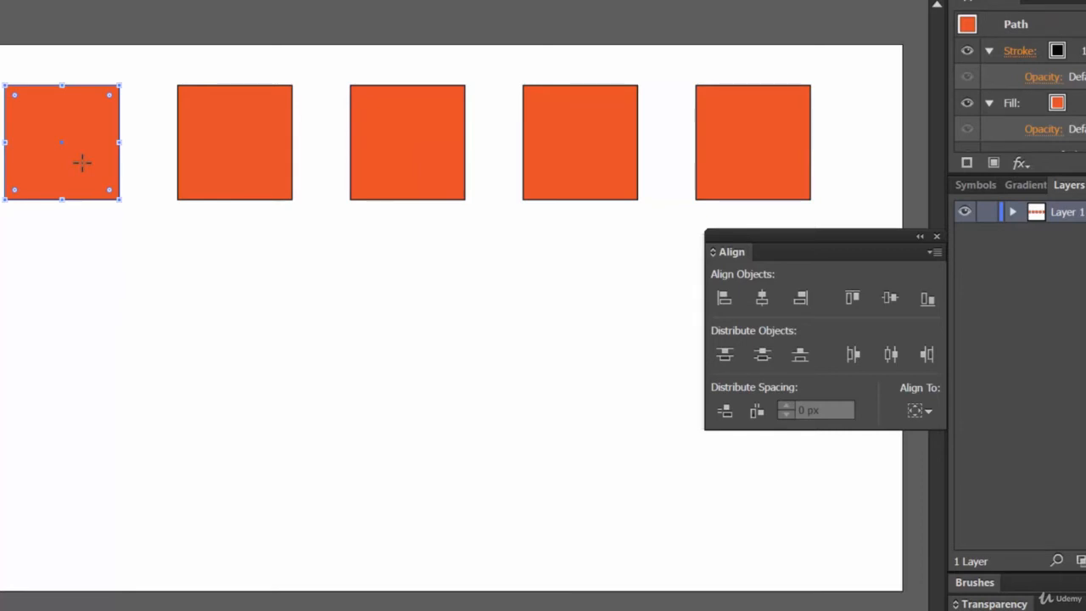
drag(88, 167, 144, 563)
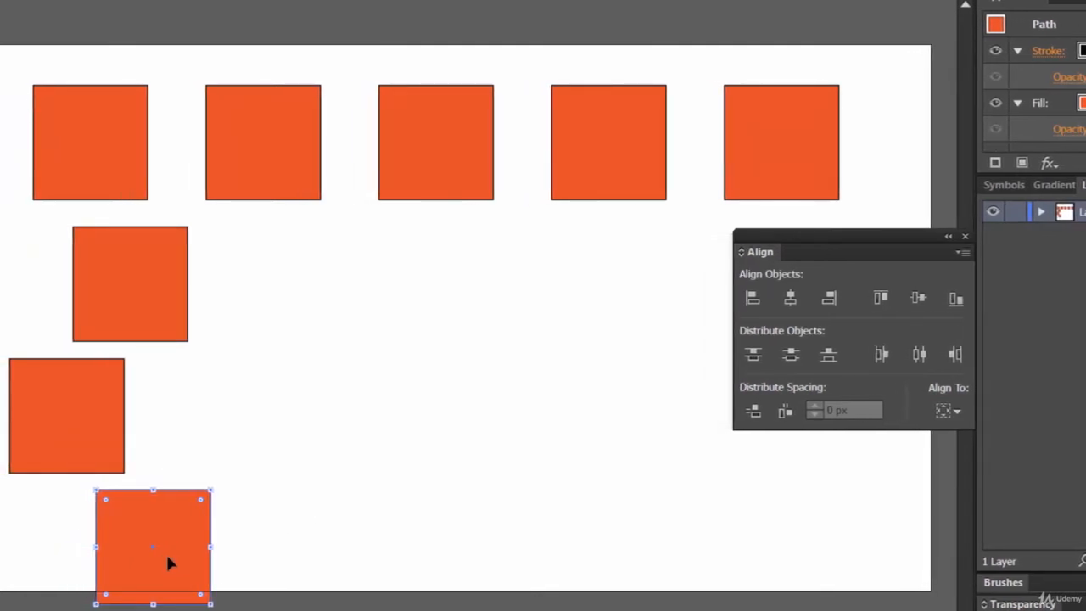
- Select the four squares of the first column, align their horizontal centers, and distribute them vertically by their centers
shift+click(119, 449)
shift+click(128, 308)
shift+click(76, 172)
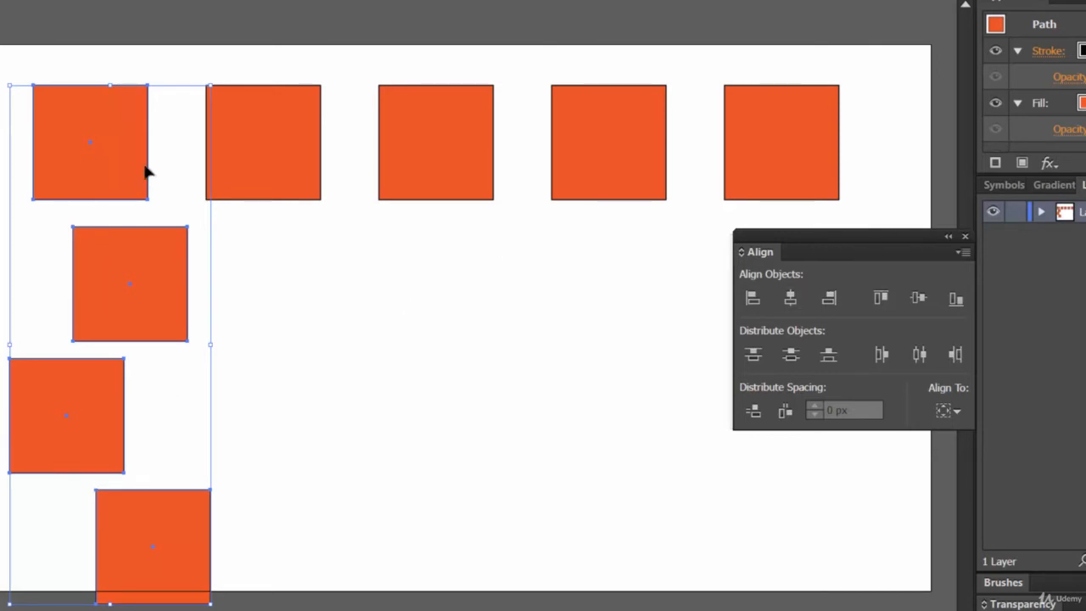
click(789, 298)
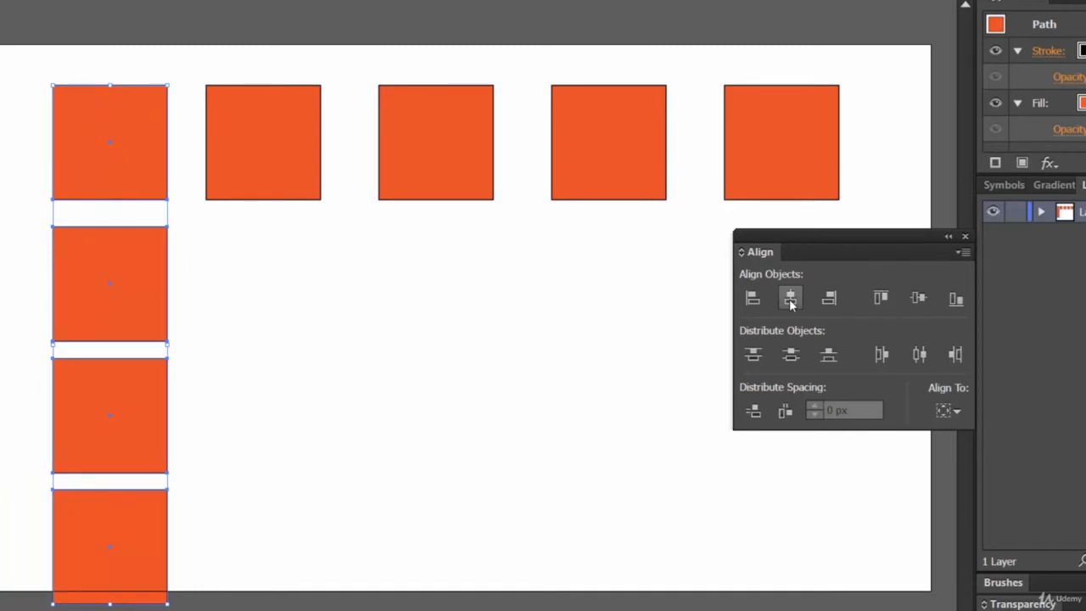
click(790, 355)
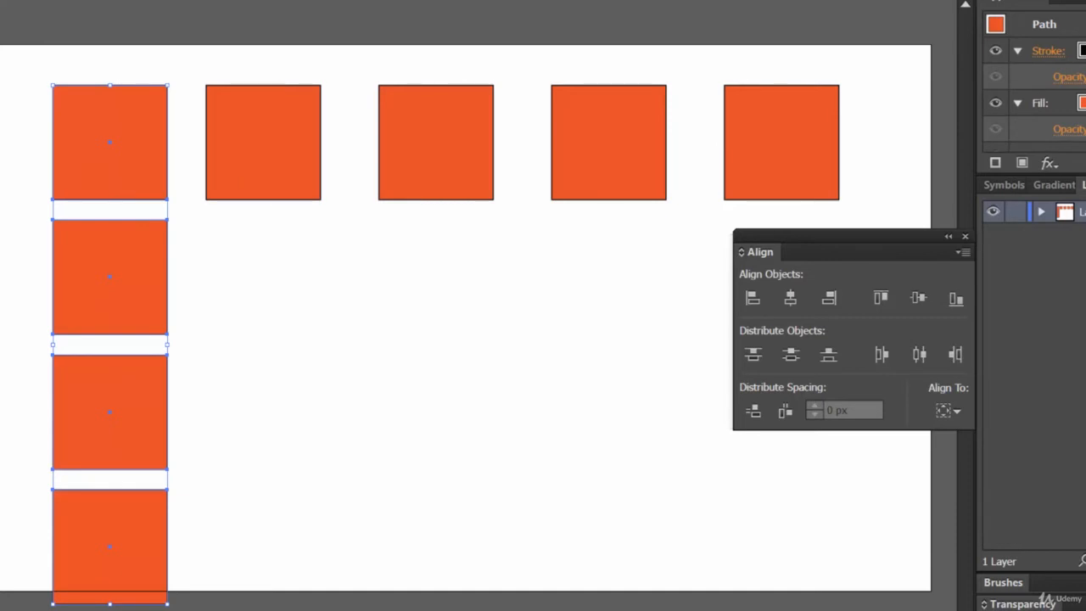
- Hide all the squares in Layer 1, and draw a large orange circle near the middle of the artboard
click(1041, 211)
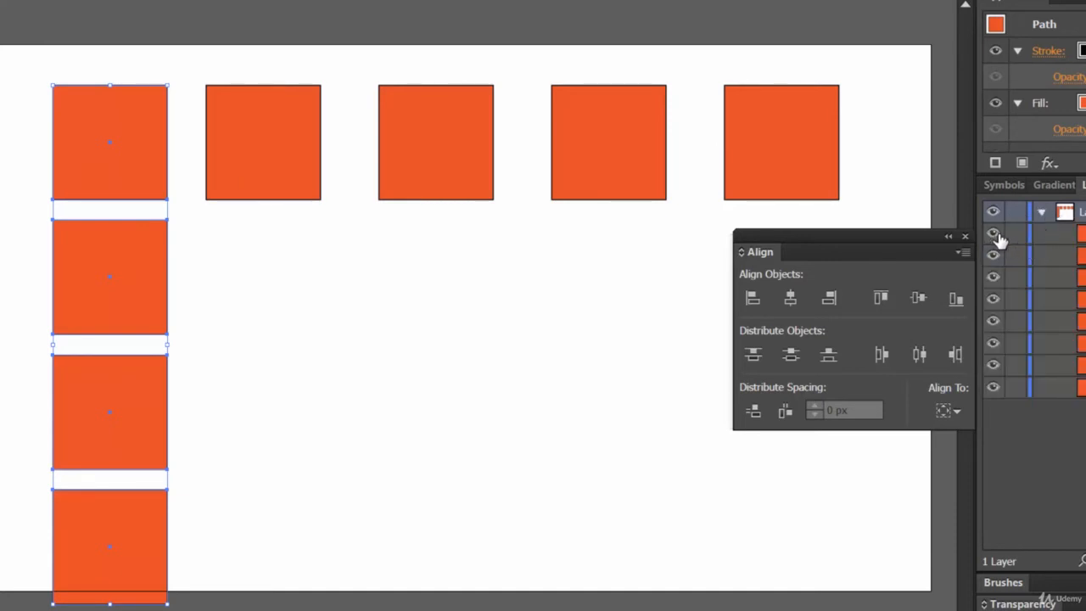
drag(993, 235, 1014, 424)
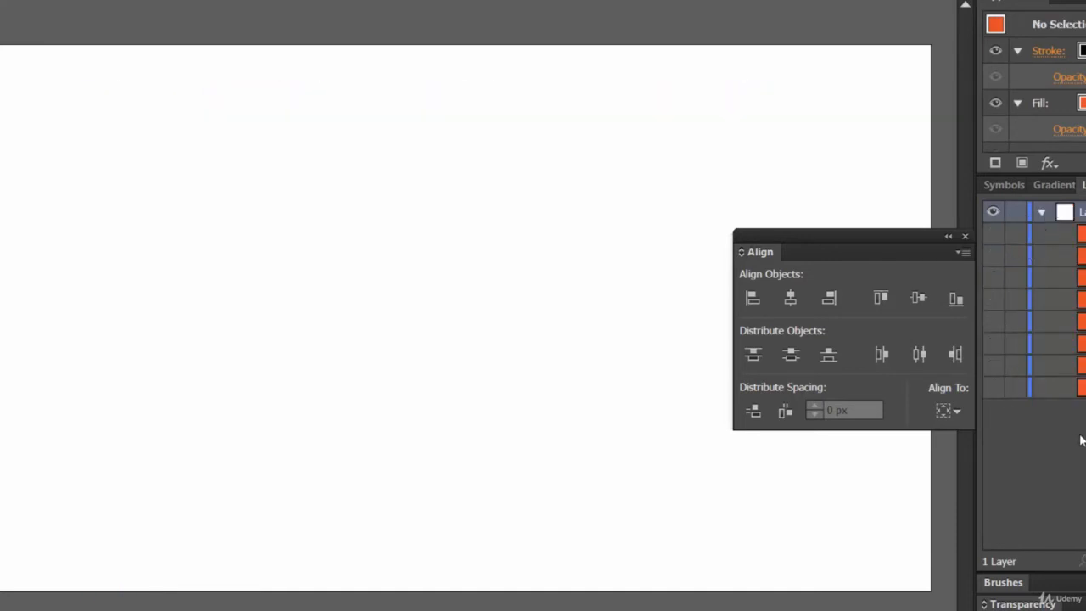
click(0, 121)
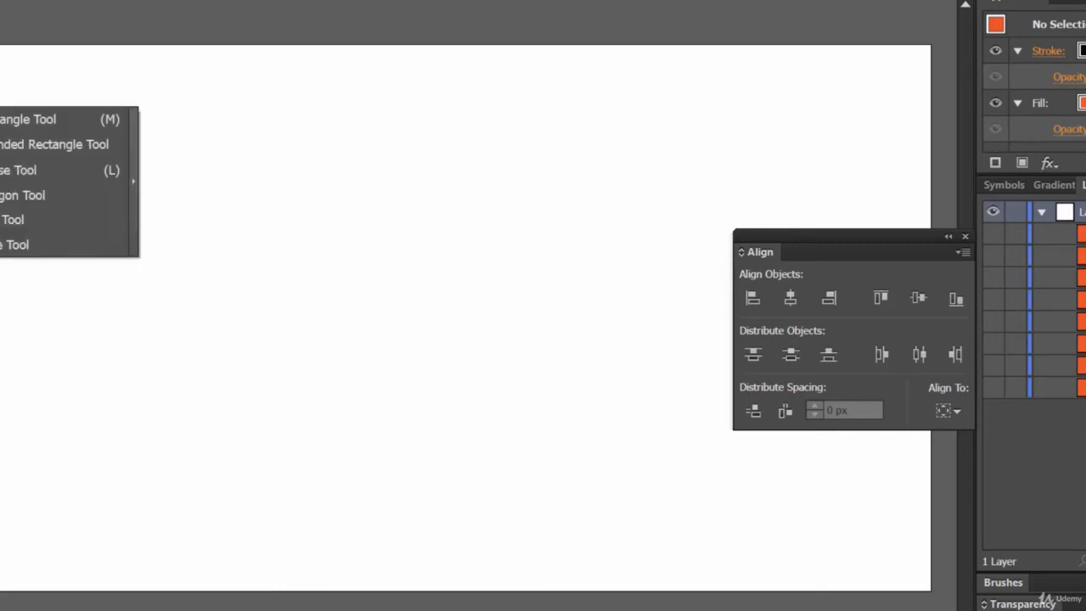
click(17, 169)
drag(278, 136, 708, 389)
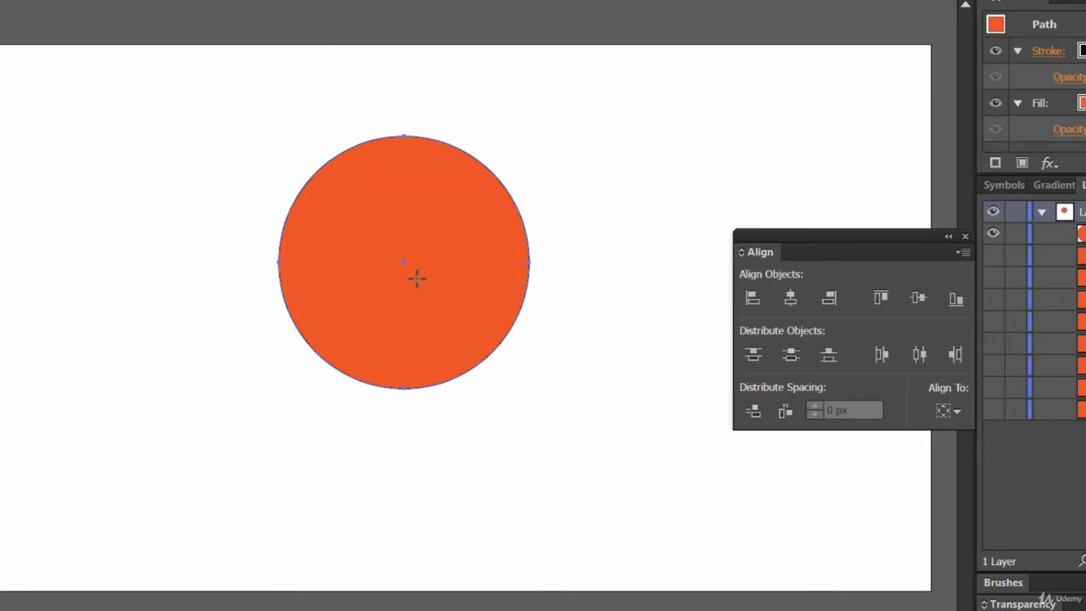
- Set alignment to Align to Artboard, and center the circle horizontally and vertically on the artboard
click(951, 412)
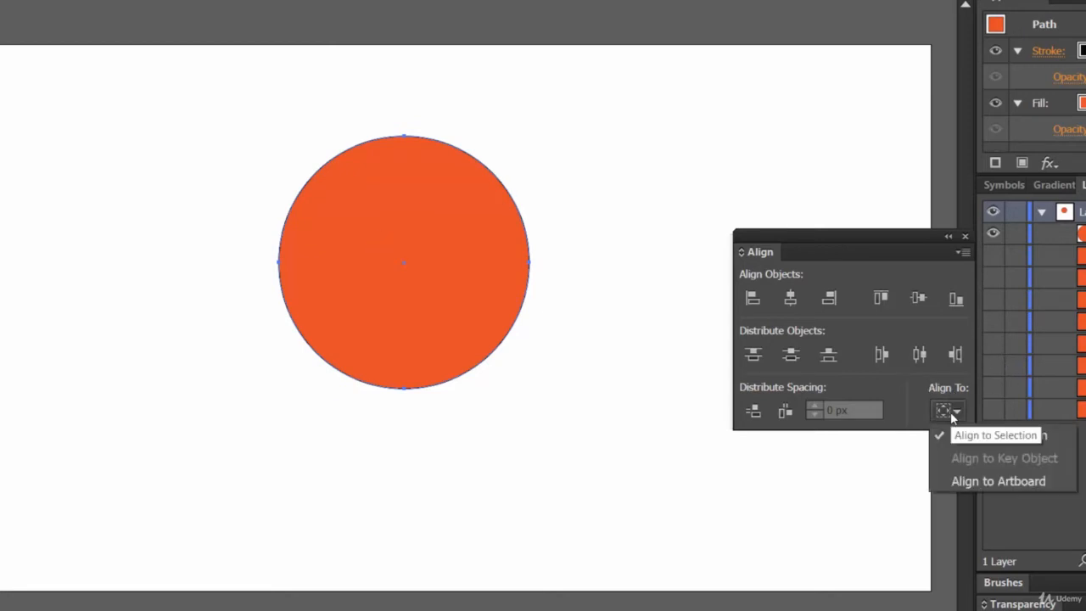
click(987, 481)
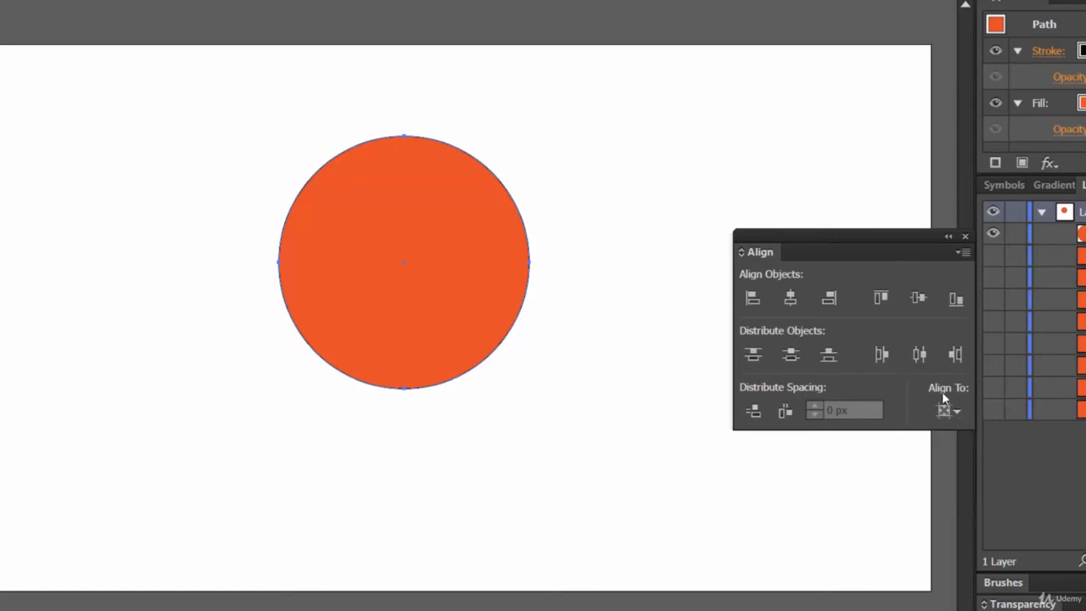
click(789, 302)
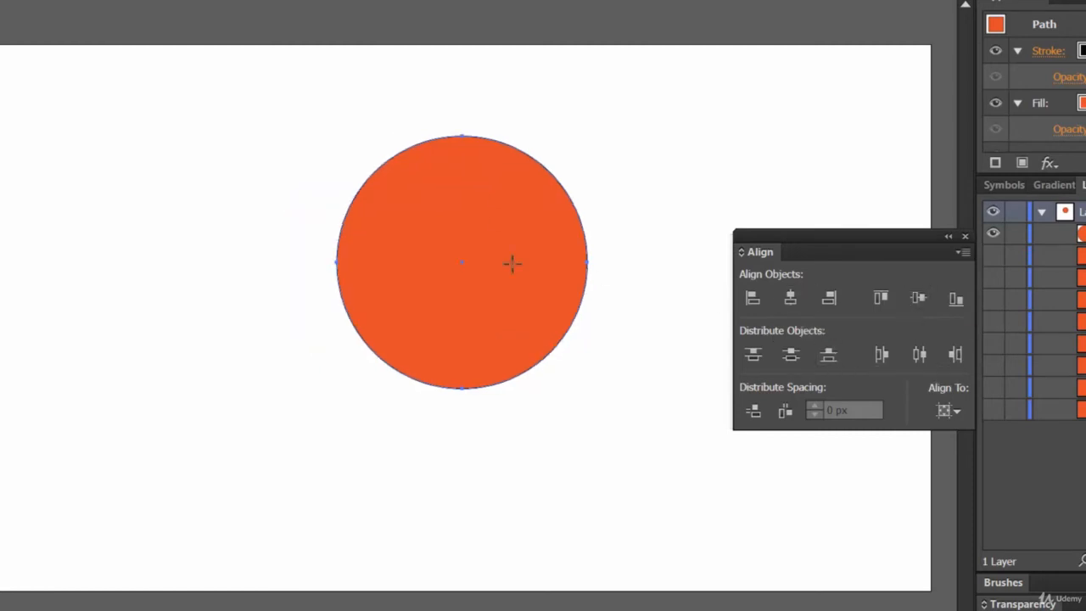
click(919, 300)
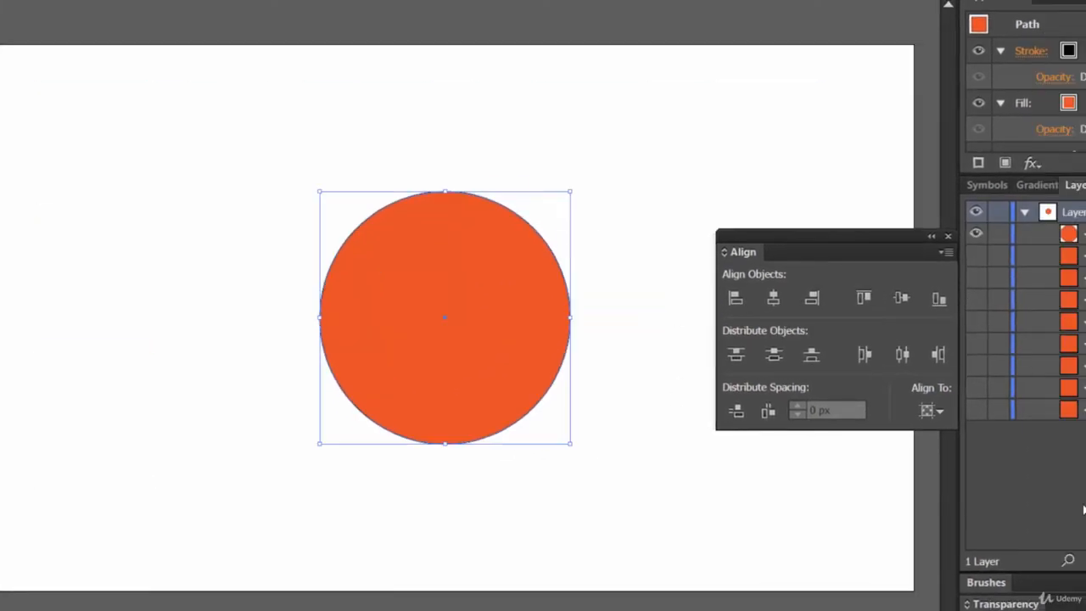
- Create a new 960 x 560 px document with one artboard
click(0, 0)
click(1, 2)
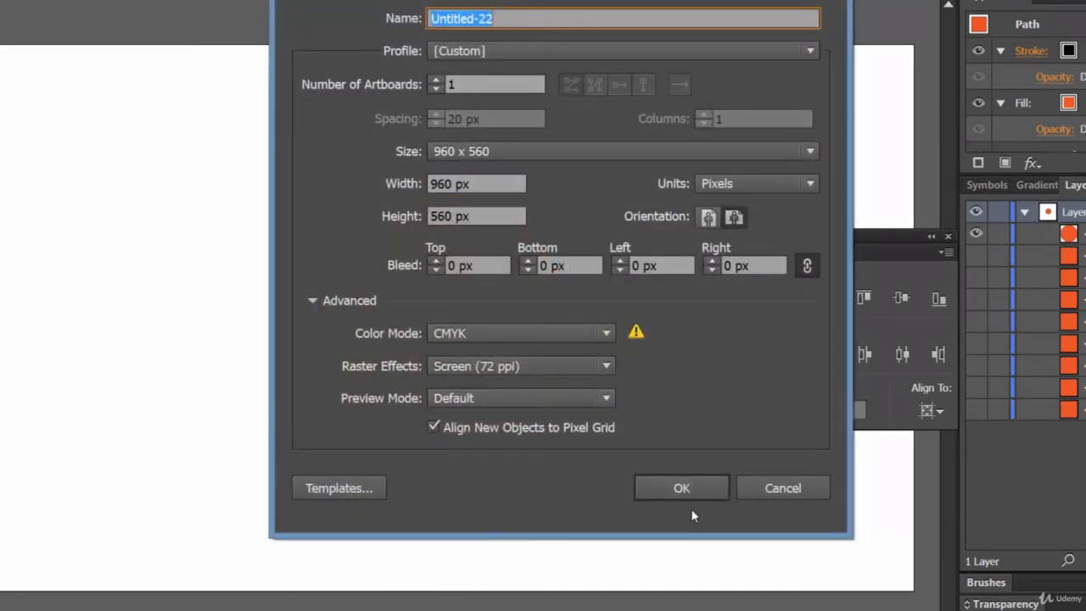
click(697, 487)
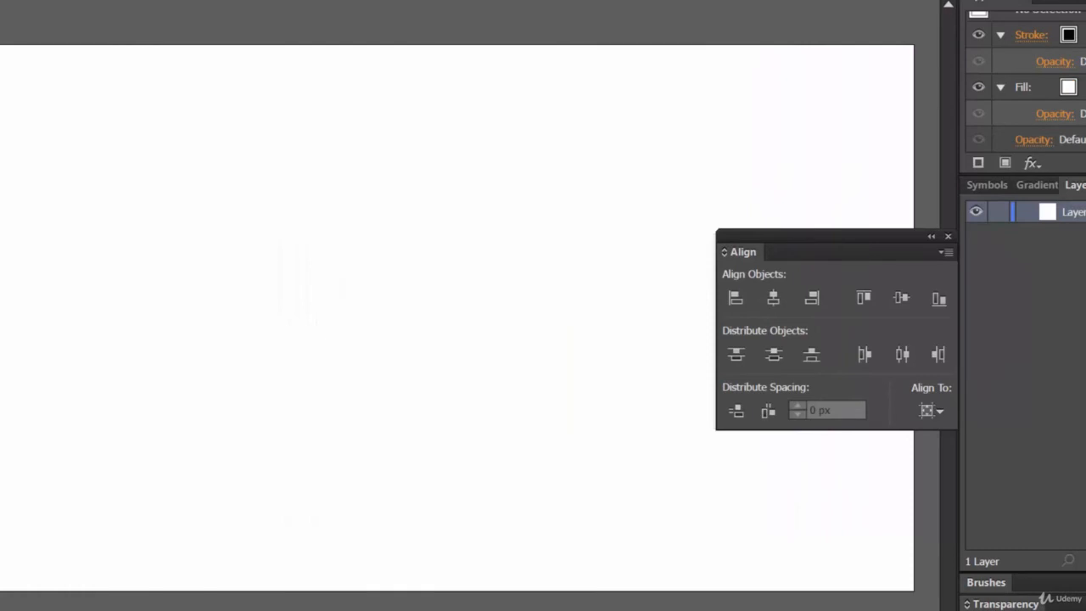
- Draw a circle near the artboard's upper-left corner with the Ellipse tool, and fill it with light orange
click(22, 153)
click(39, 194)
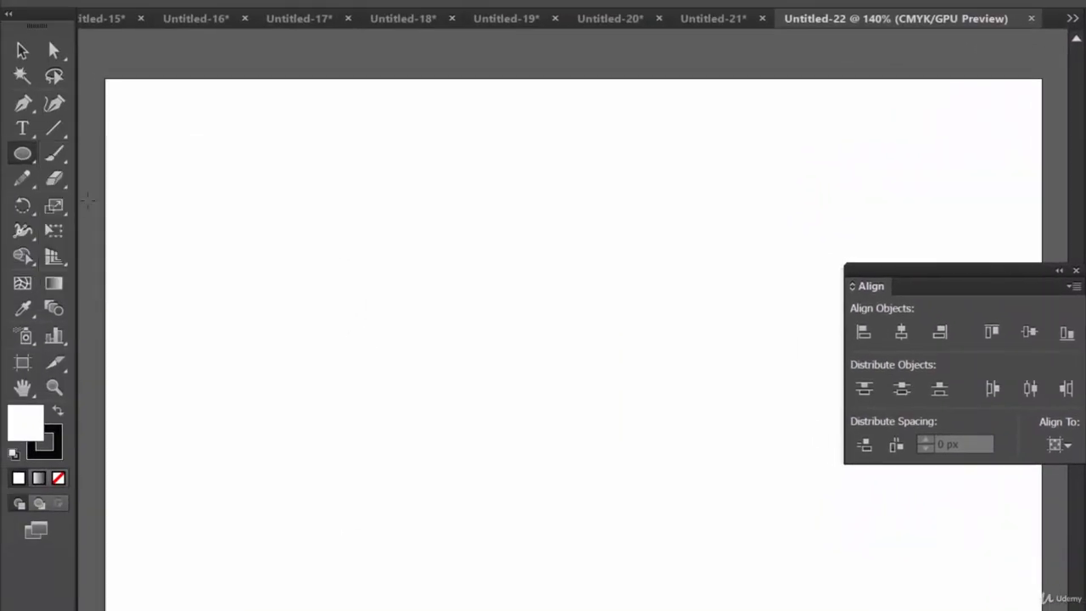
drag(184, 129, 297, 278)
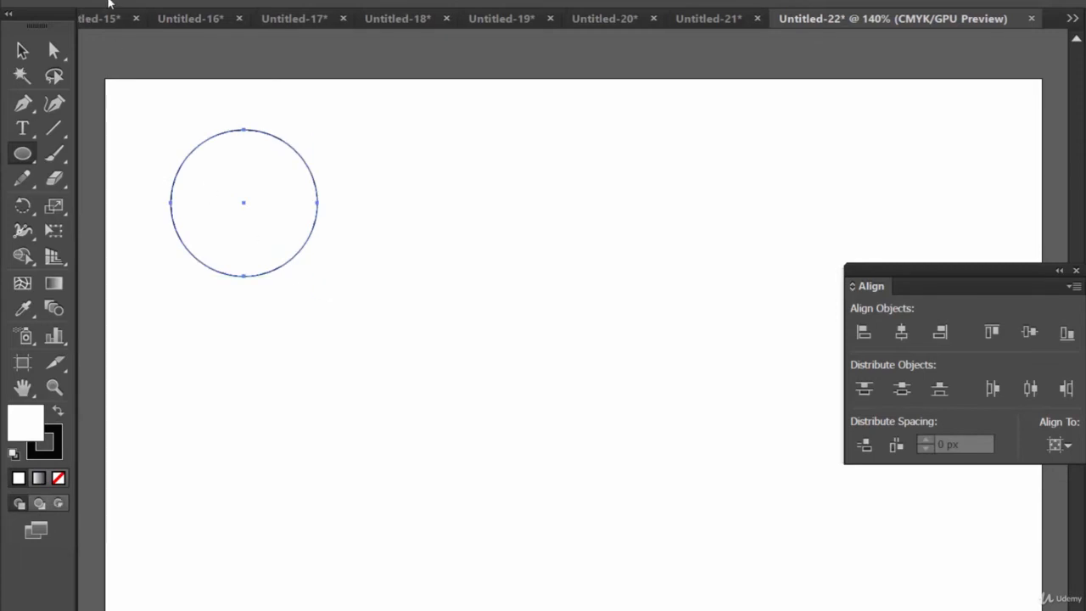
click(109, 2)
click(190, 28)
click(201, 32)
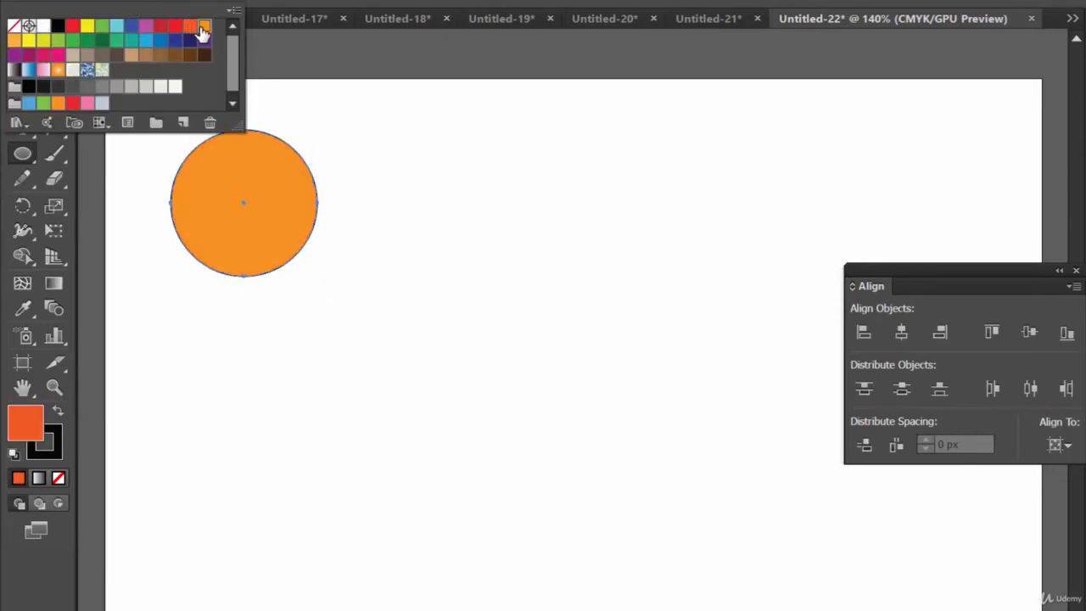
click(108, 2)
- Duplicate the orange circle three times across the artboard as an uneven, staggered row
click(22, 50)
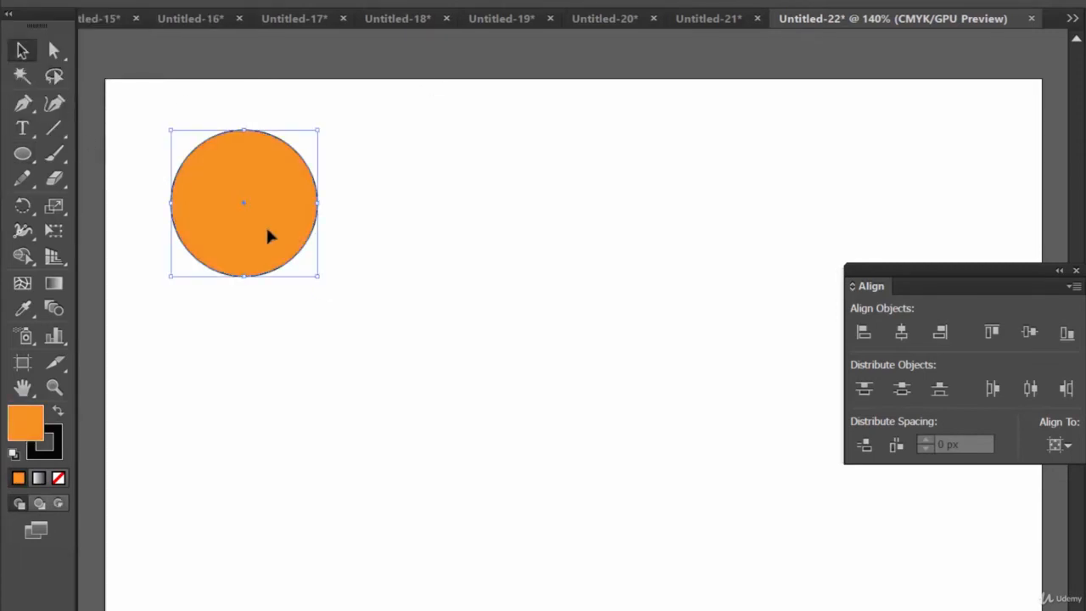
drag(269, 235, 902, 184)
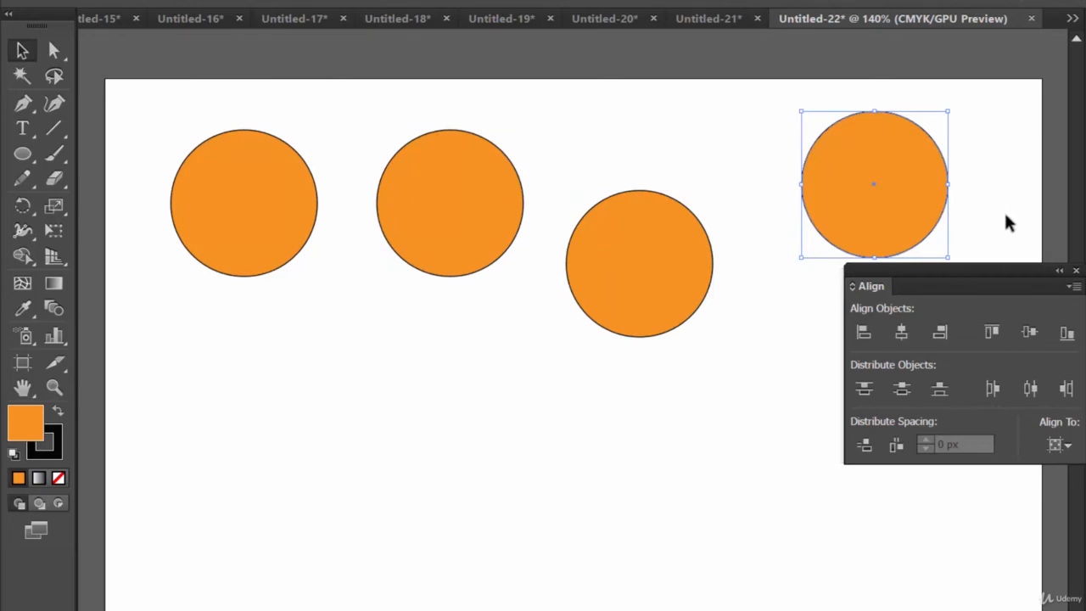
- Select all four circles and distribute them horizontally by their centers relative to the selection
drag(998, 213, 191, 193)
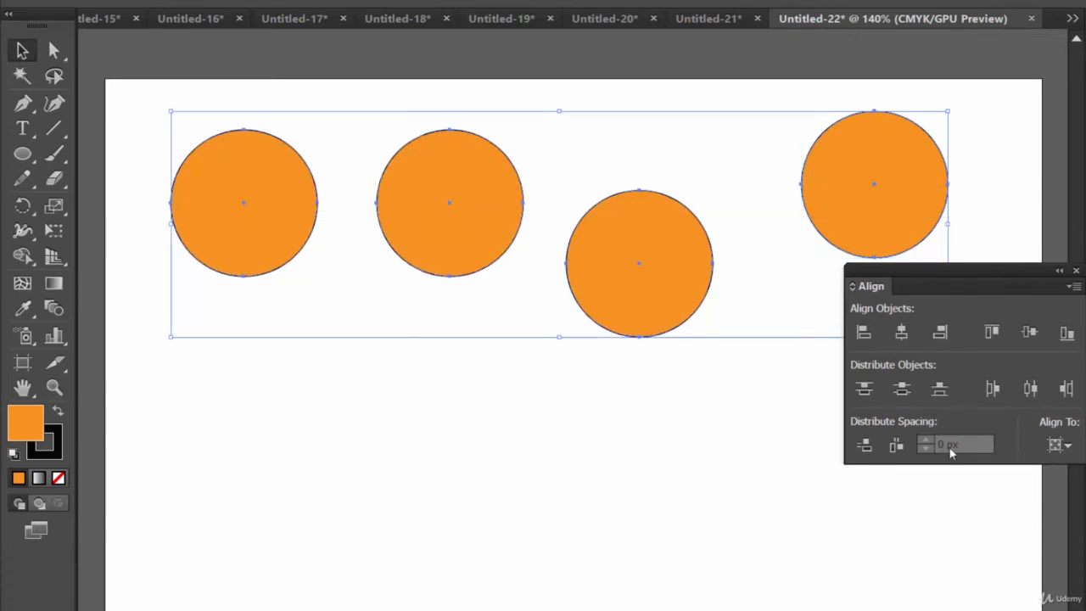
click(1069, 452)
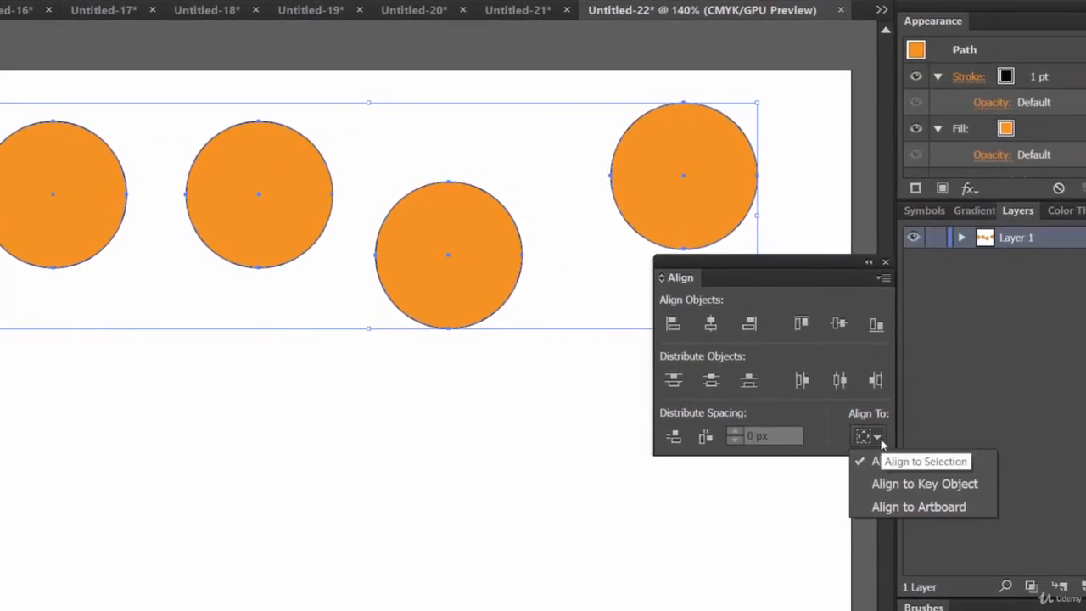
click(881, 443)
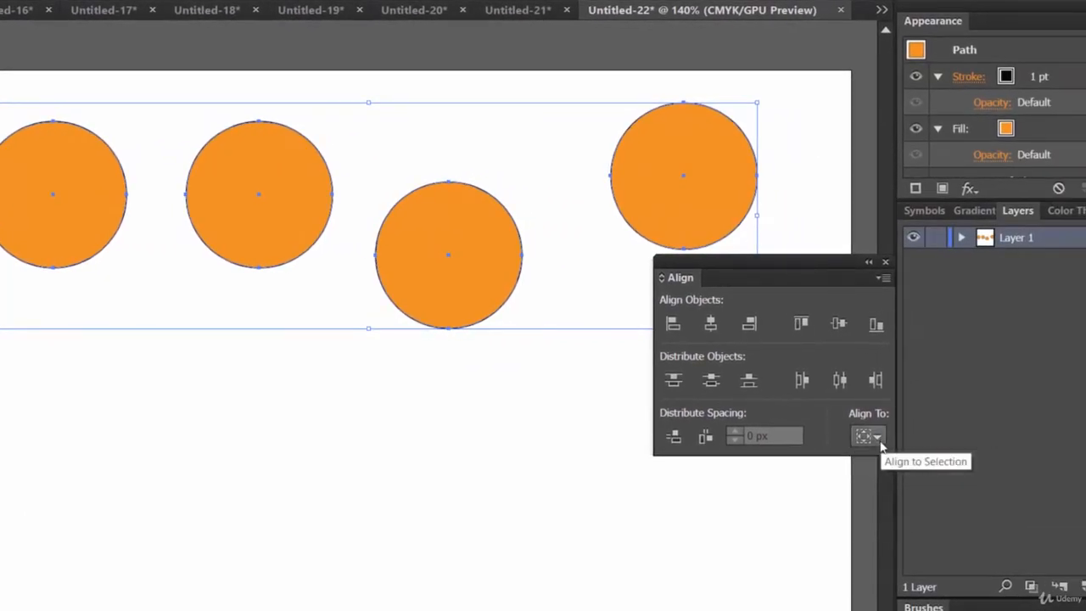
click(840, 384)
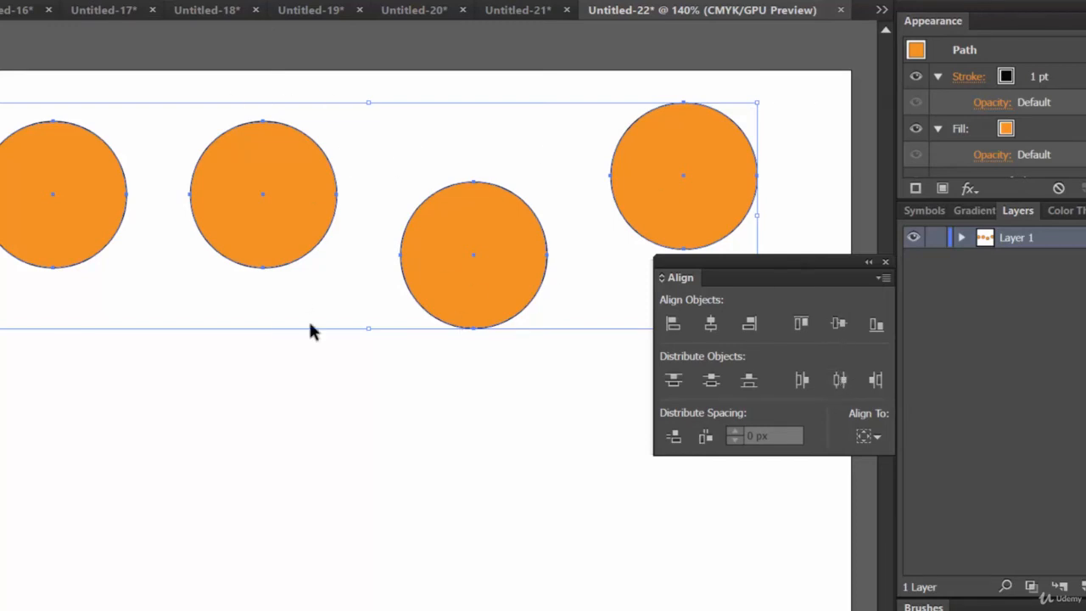
- Try aligning the four circles by their vertical centers relative to the selection, and undo the alignment
click(838, 324)
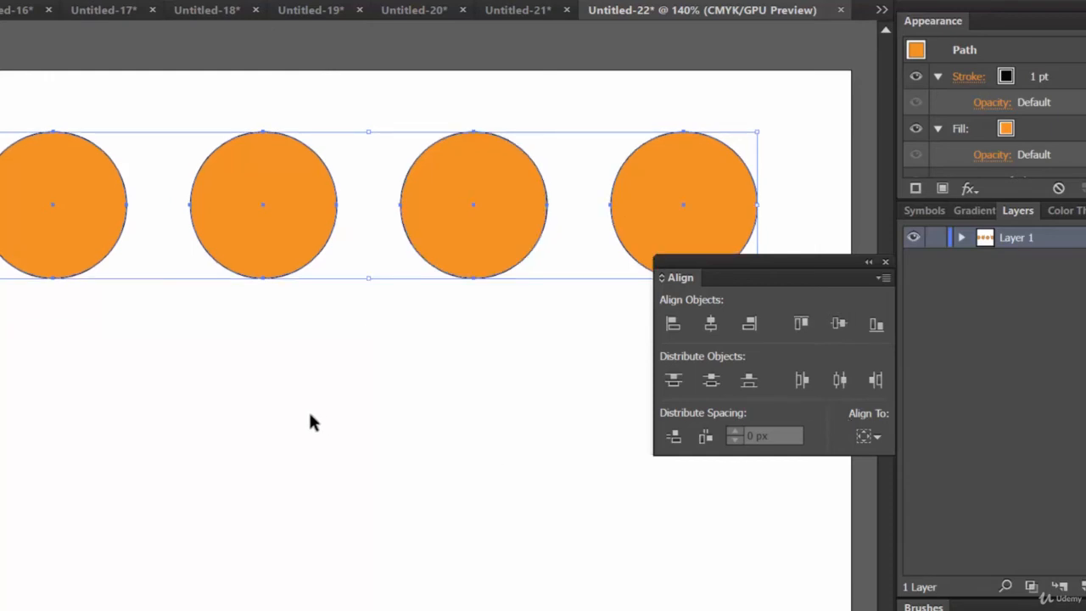
key(ctrl+shift+b)
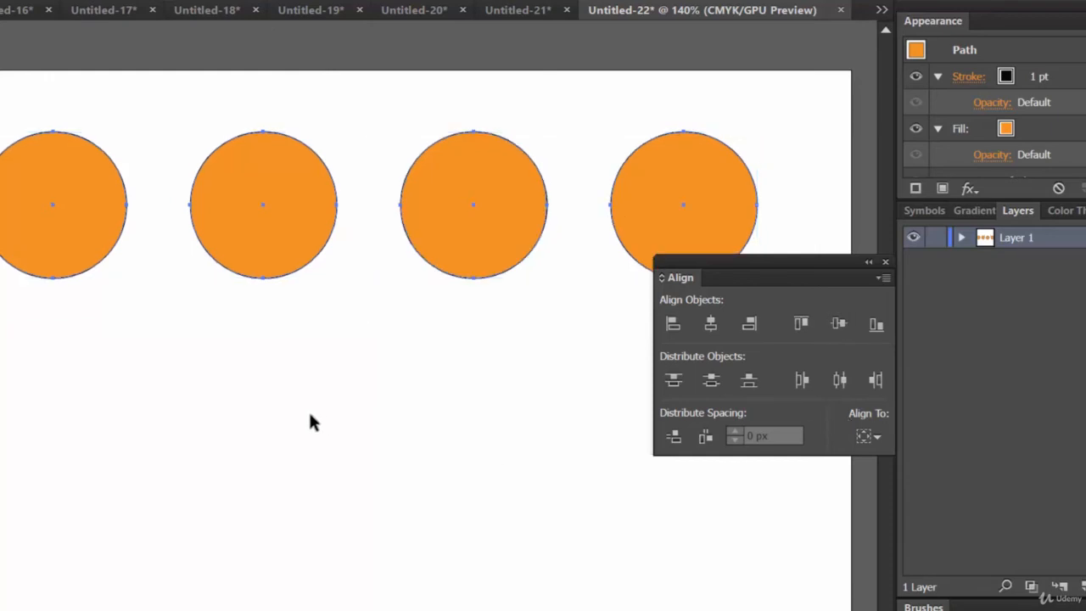
key(ctrl+z)
key(ctrl+shift+b)
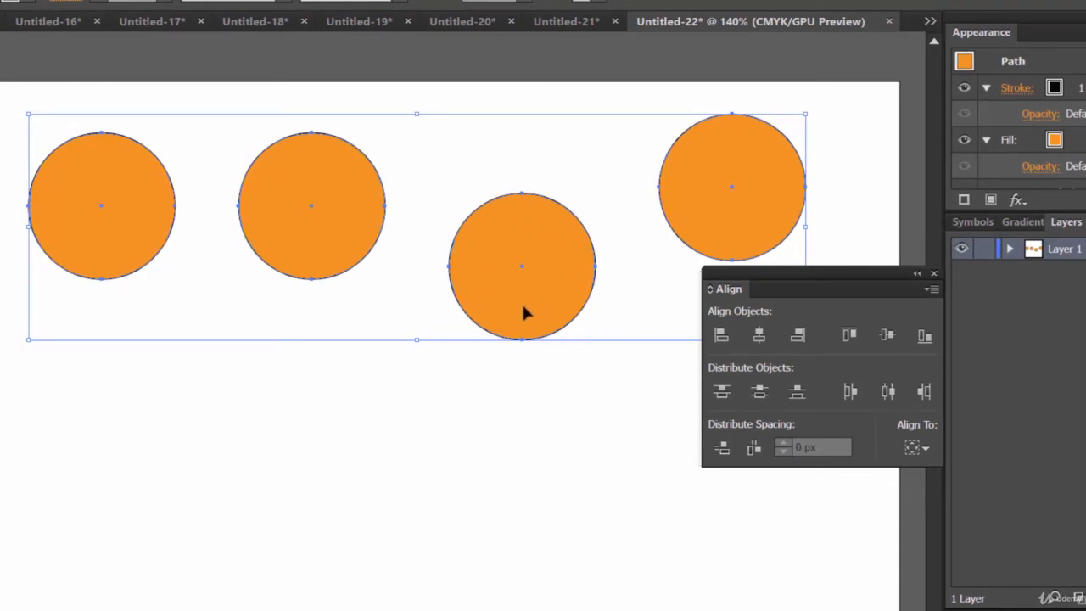
click(915, 448)
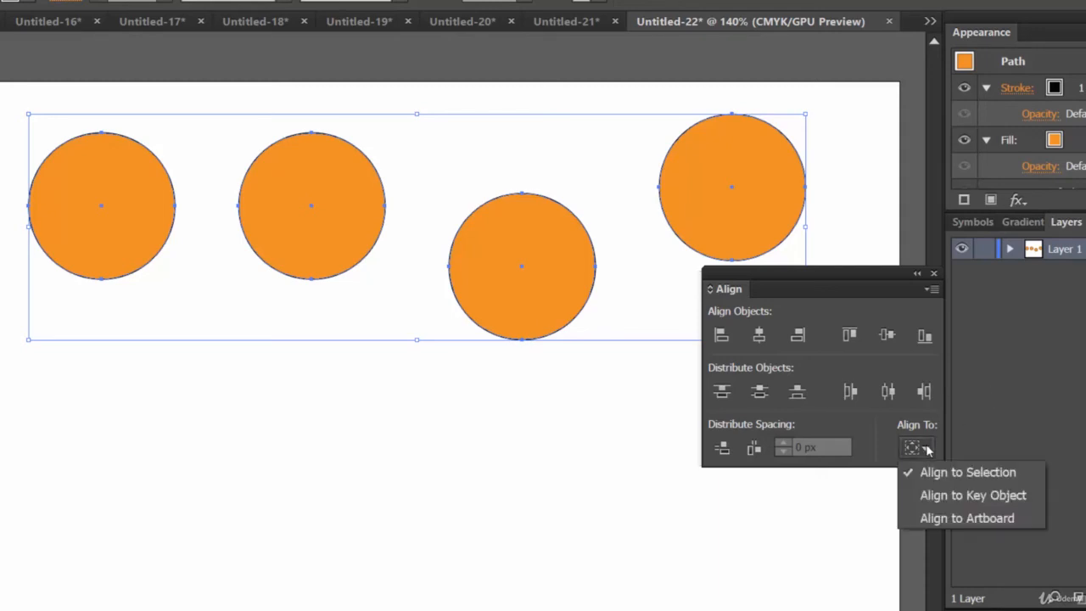
click(914, 450)
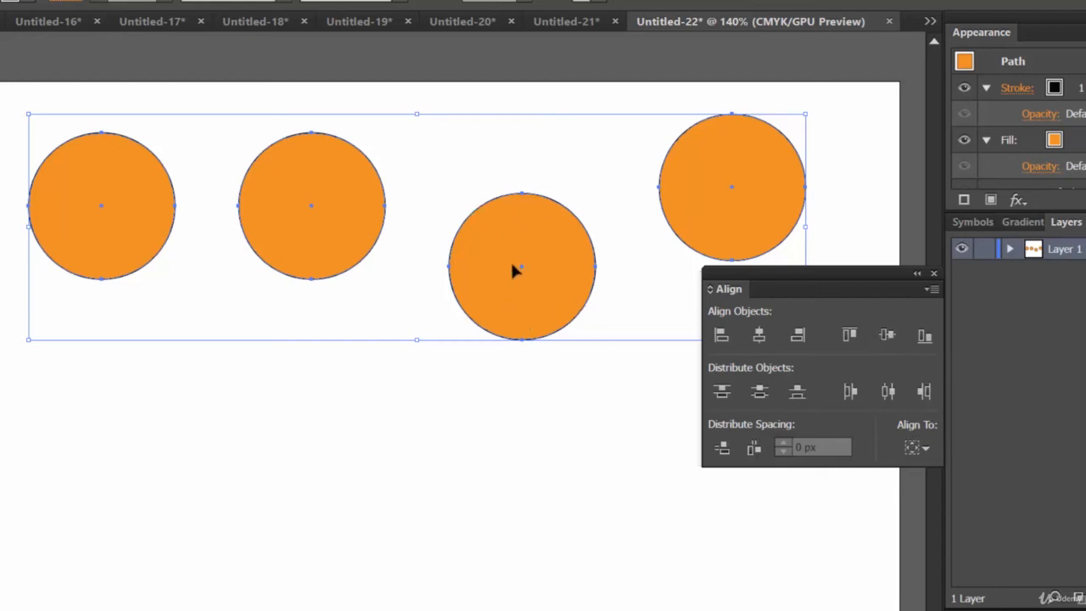
click(887, 335)
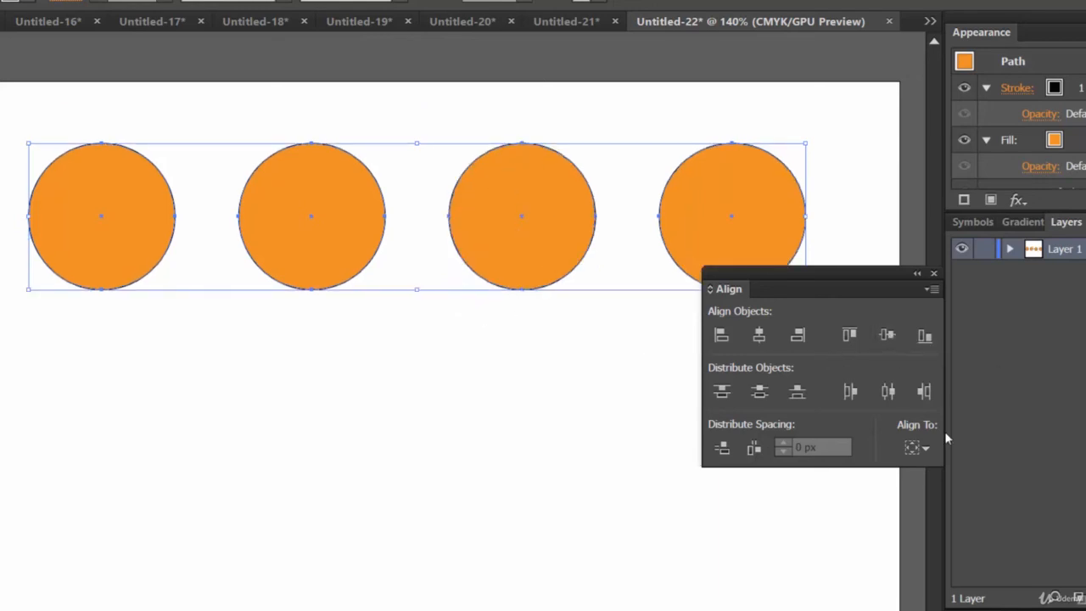
key(ctrl+z)
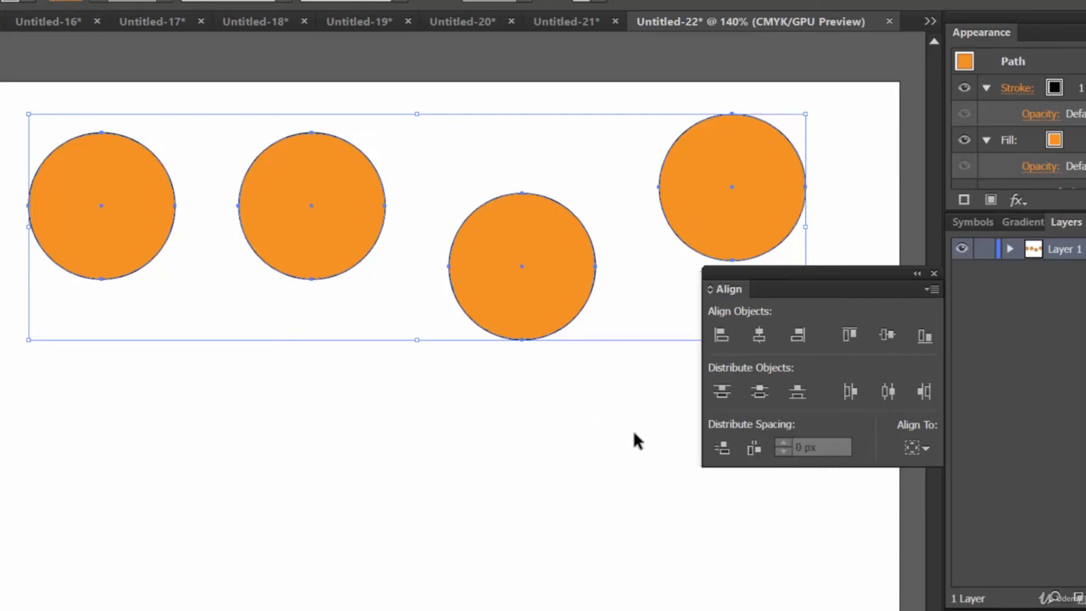
- Set alignment to Align to Key Object with the third circle as key, align all circles' vertical centers to it, and deselect them
click(916, 447)
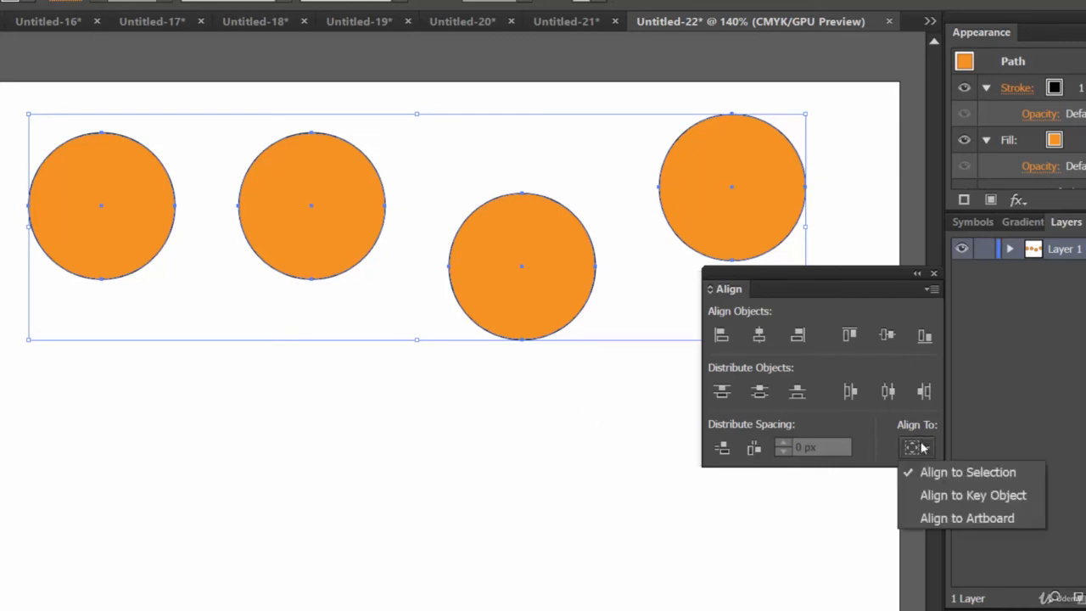
click(967, 495)
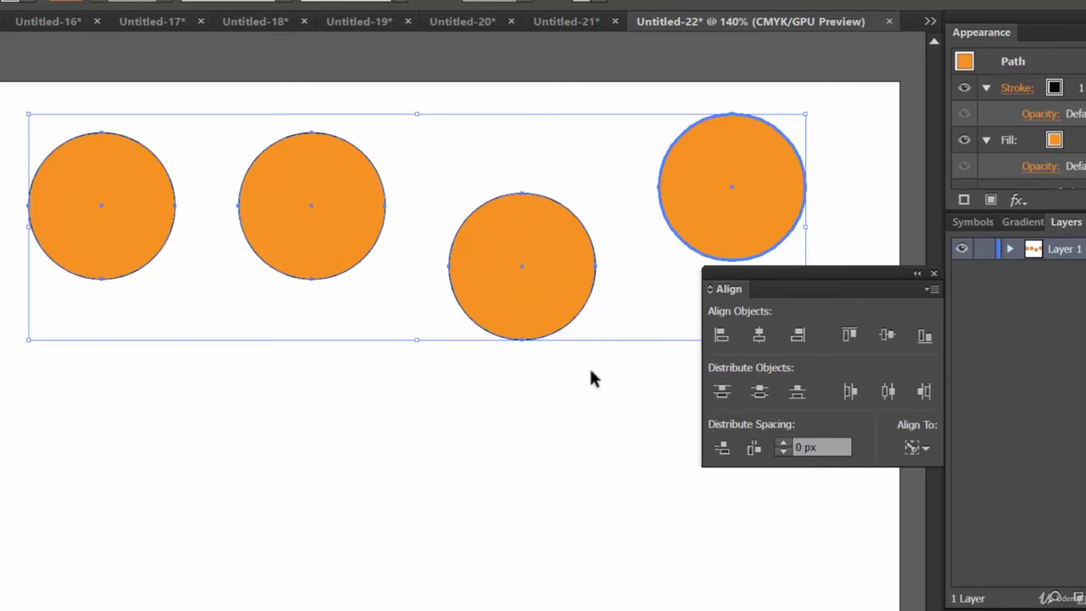
click(541, 242)
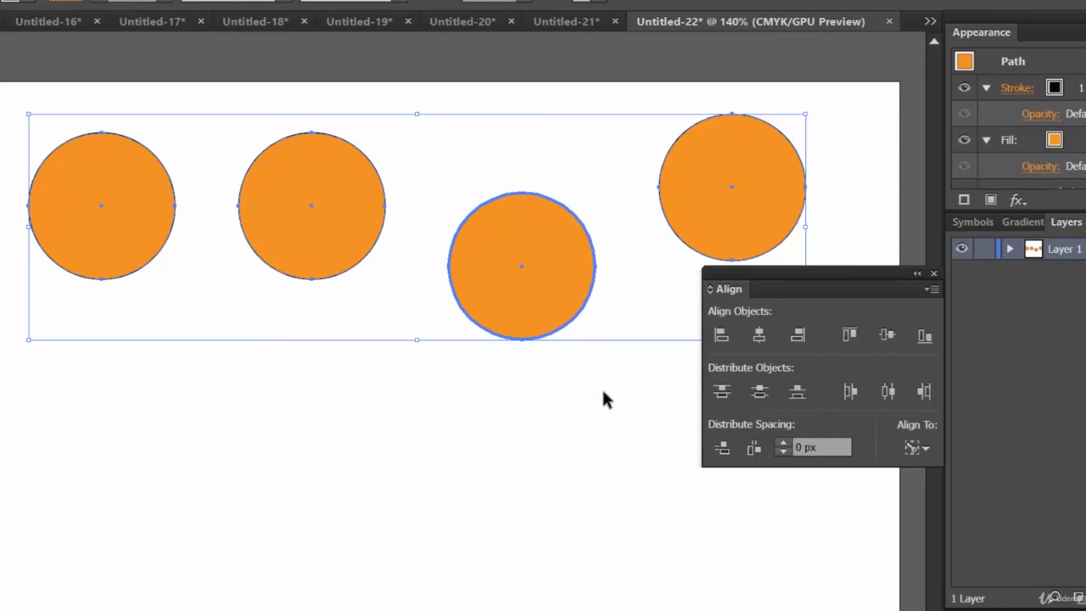
click(886, 336)
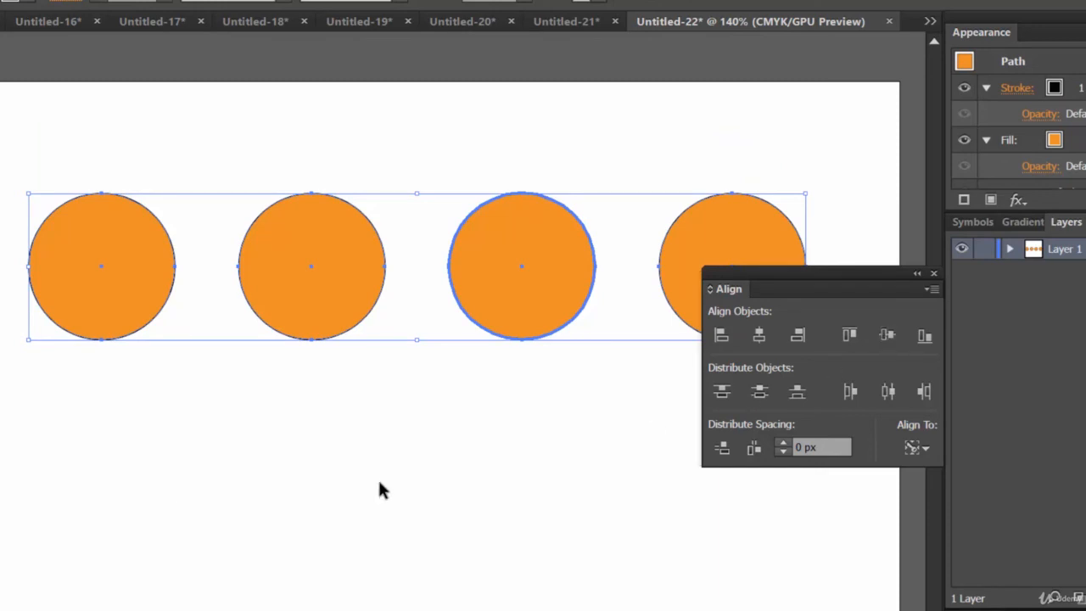
click(422, 493)
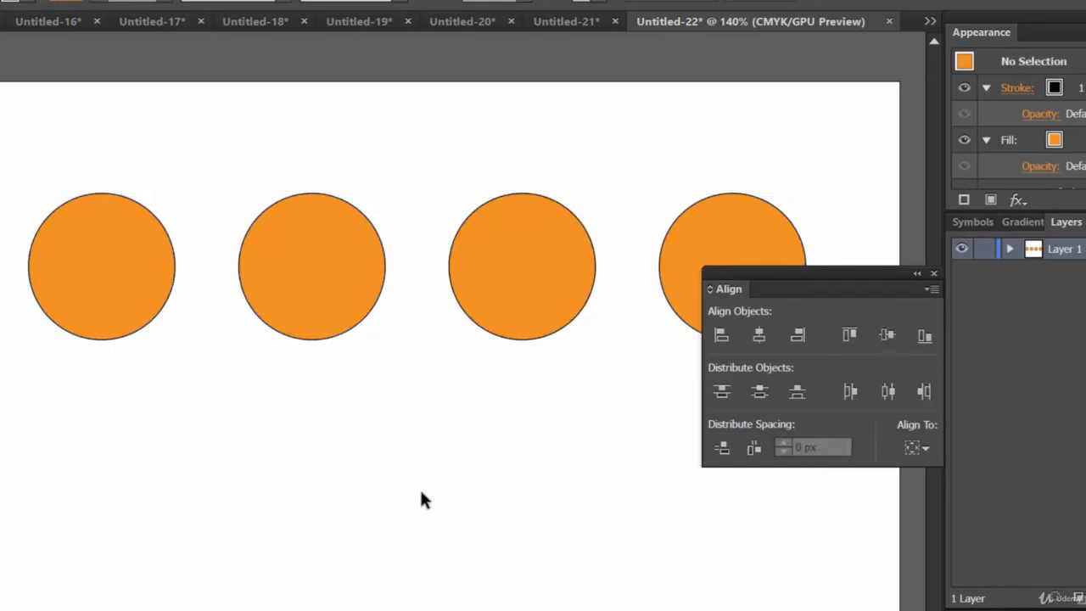